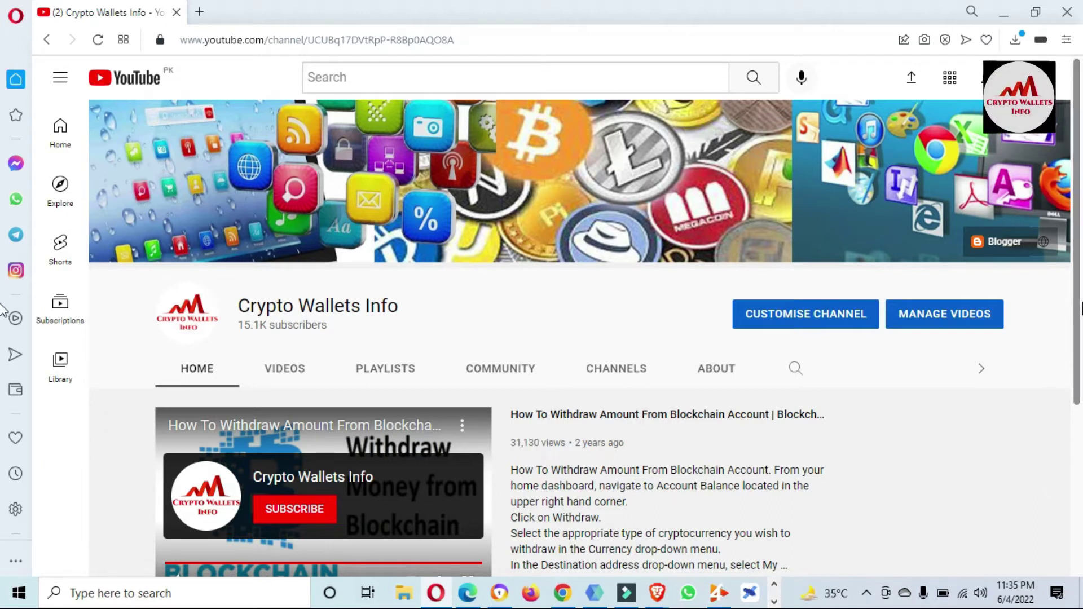
scroll(2, 288, "down", 1)
scroll(2, 288, "down", 4)
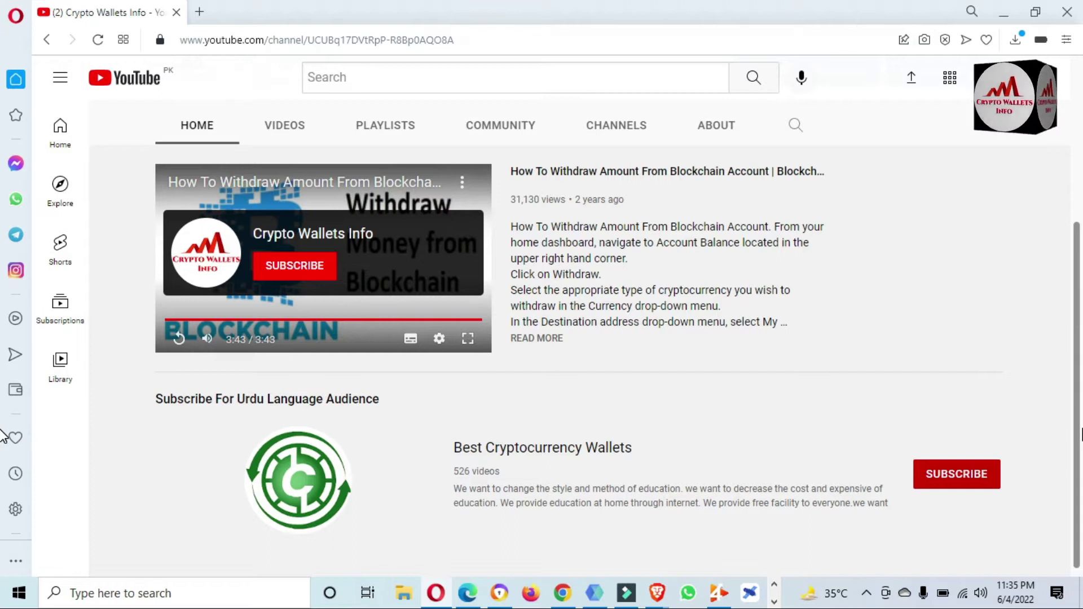
scroll(2, 437, "up", 3)
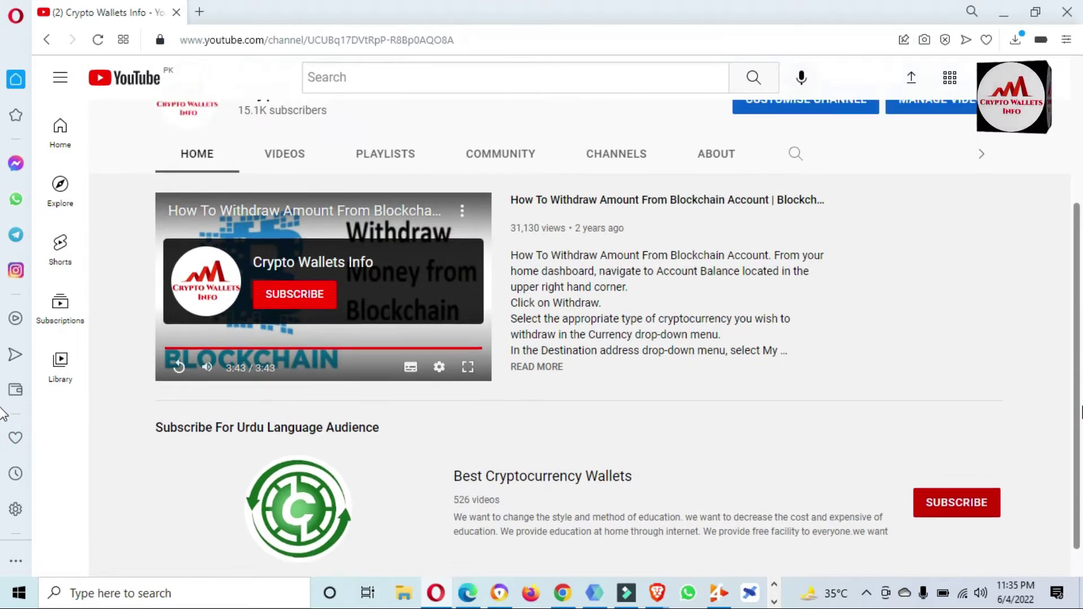
scroll(2, 331, "up", 2)
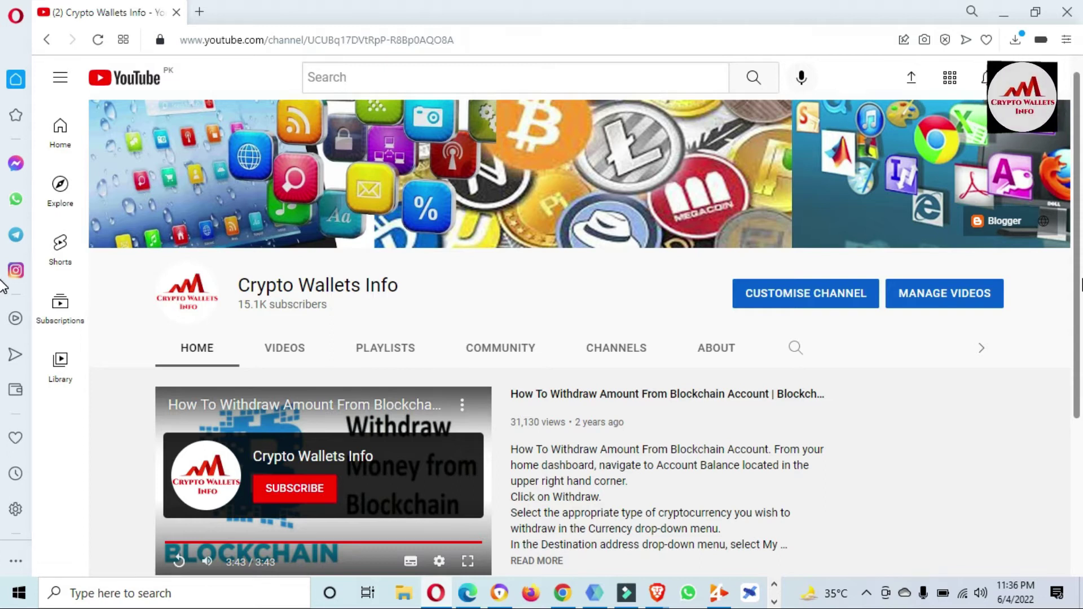
Open google.com in a new browser tab and search for tokenpocket.
left_click(201, 11)
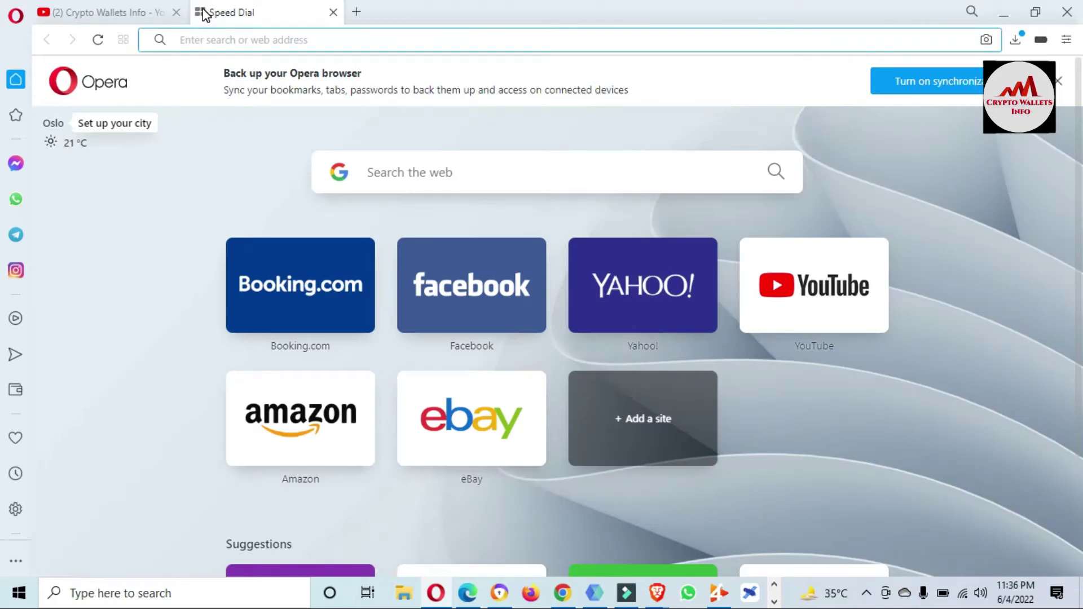
type("google.com")
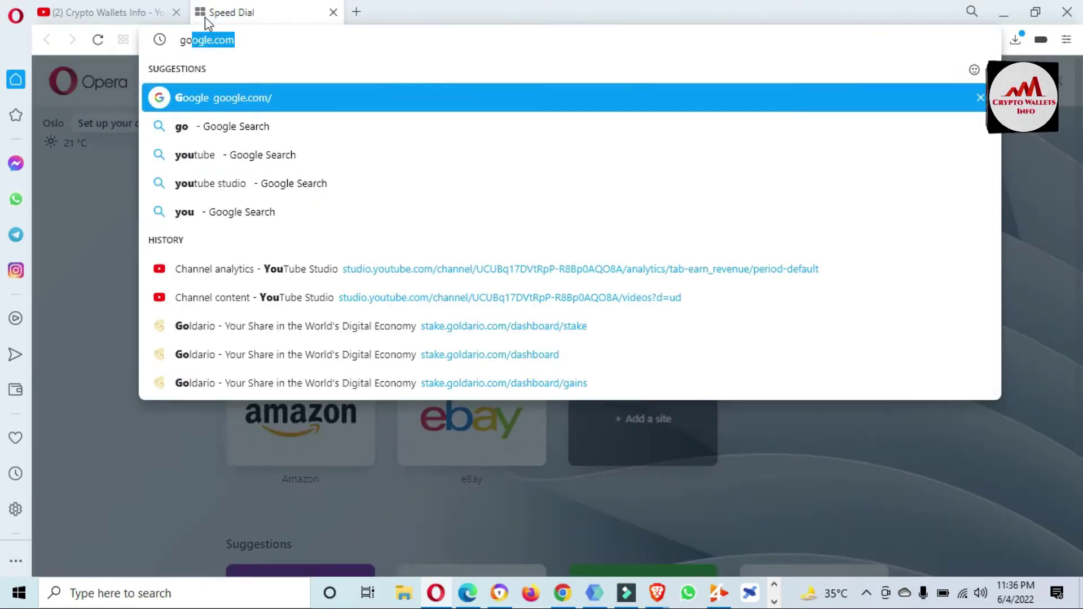
left_click(213, 99)
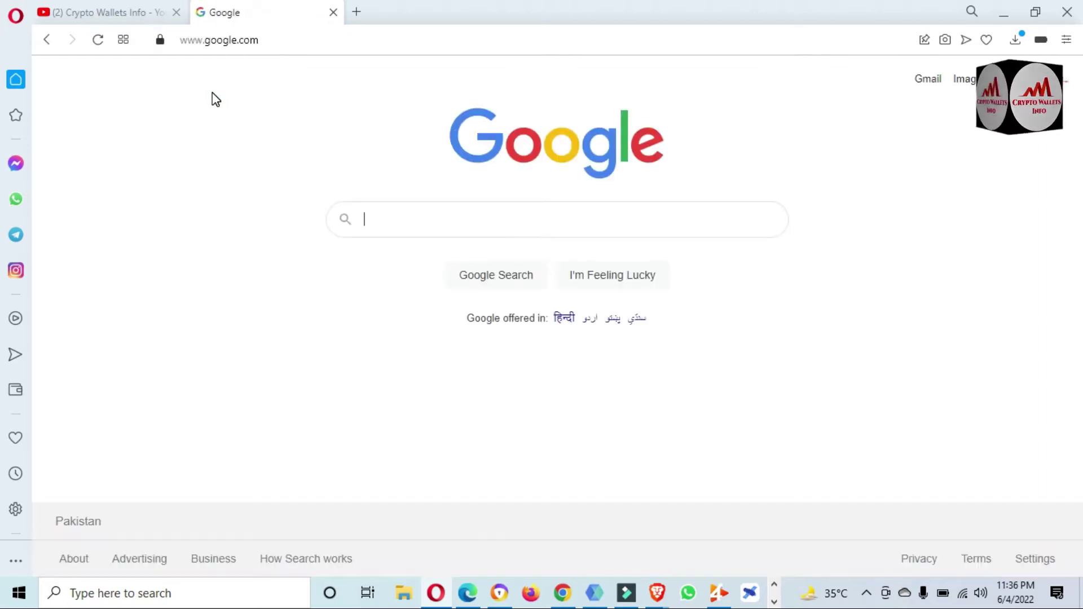
type("token")
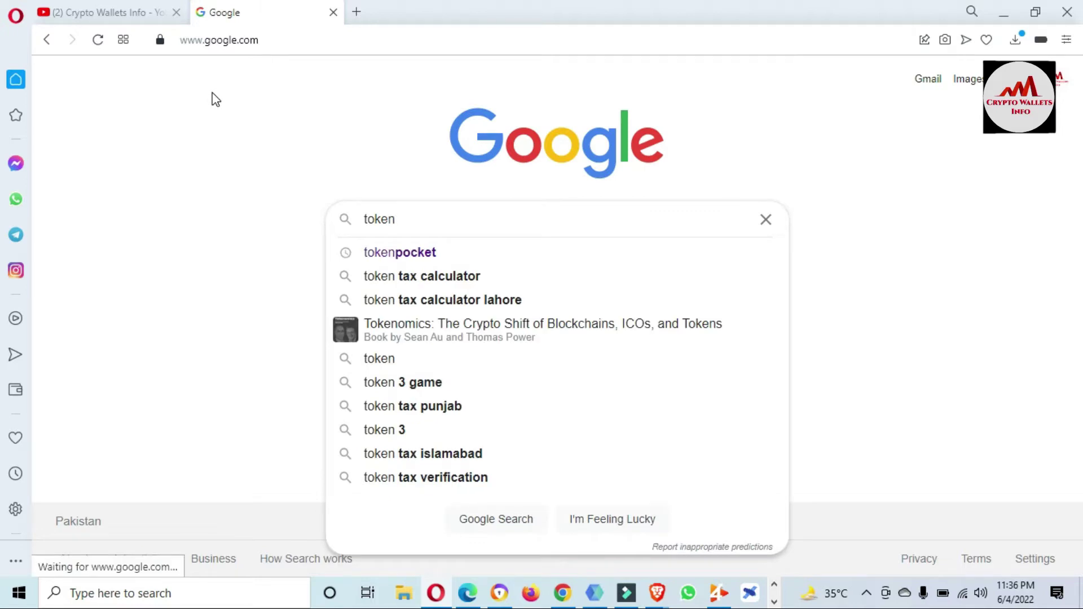
left_click(399, 252)
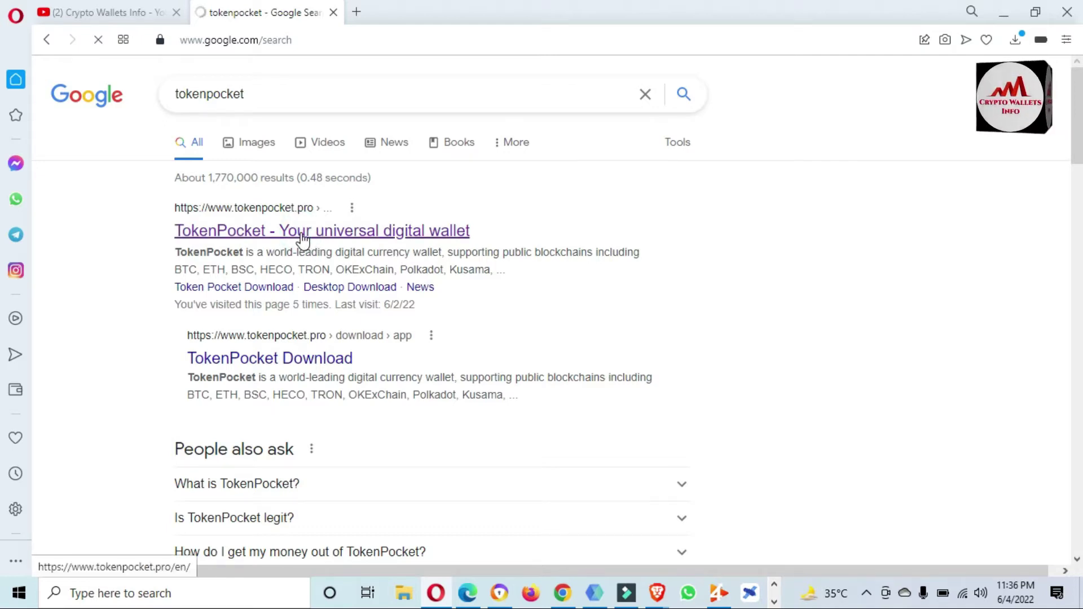
Open the official TokenPocket website from the results and follow its extension download for Chrome to the web store listing.
left_click(303, 237)
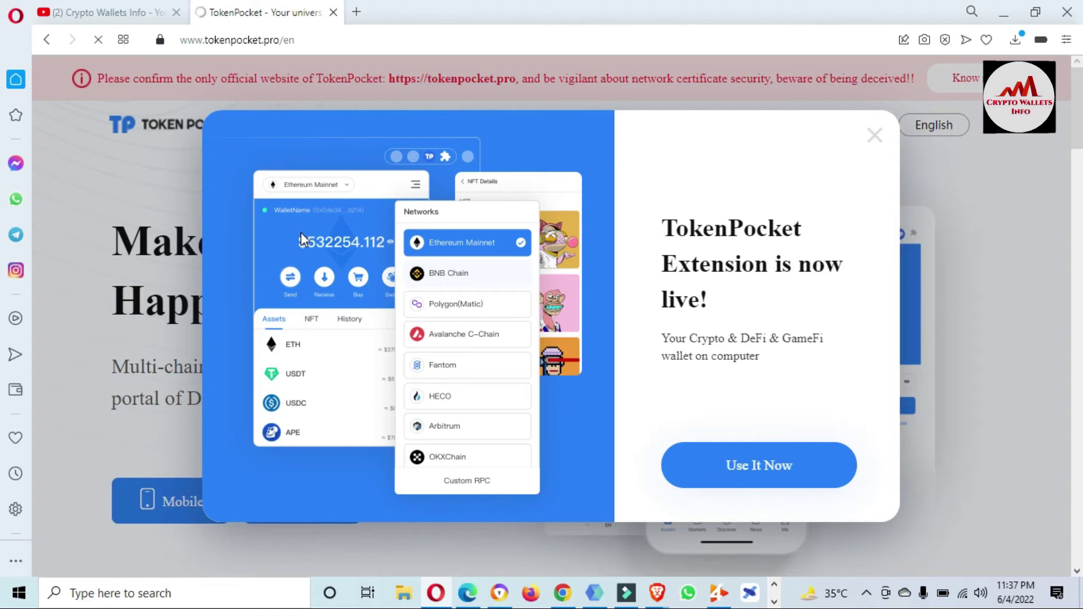
left_click(877, 137)
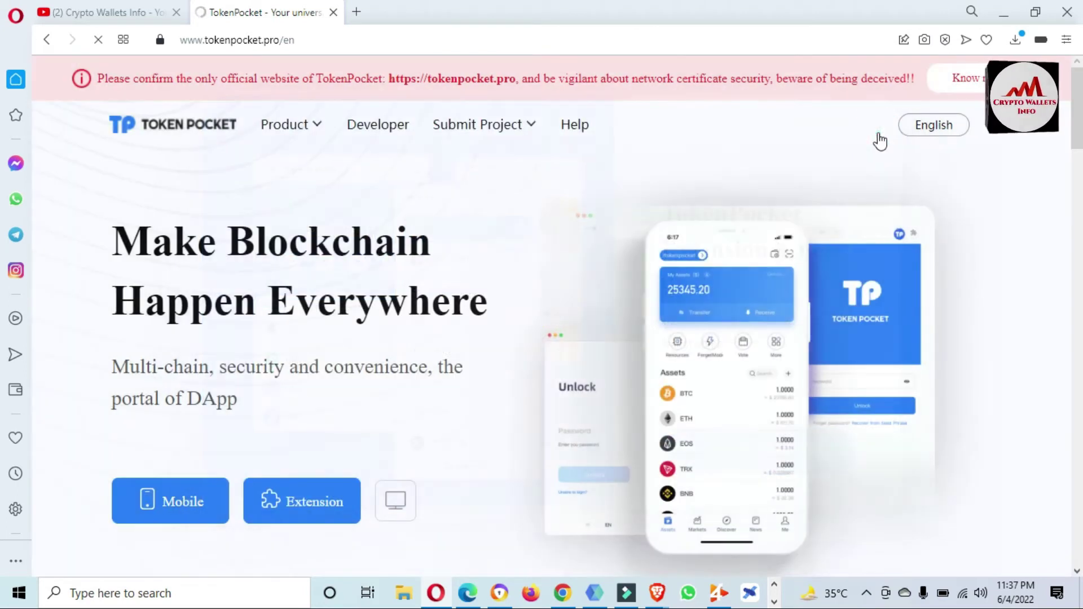
scroll(899, 263, "down", 2)
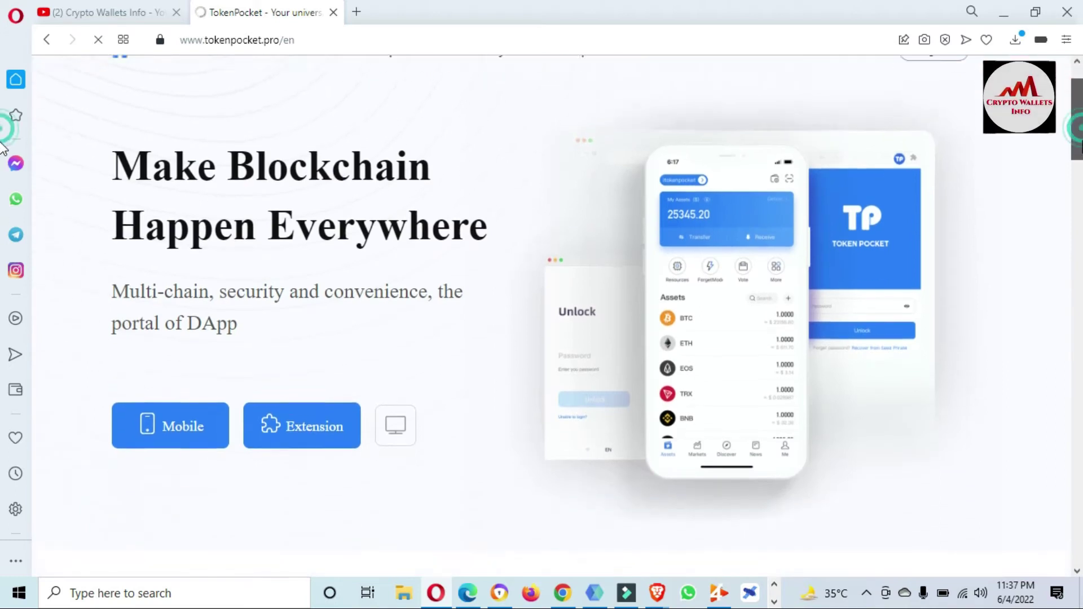
left_click(333, 422)
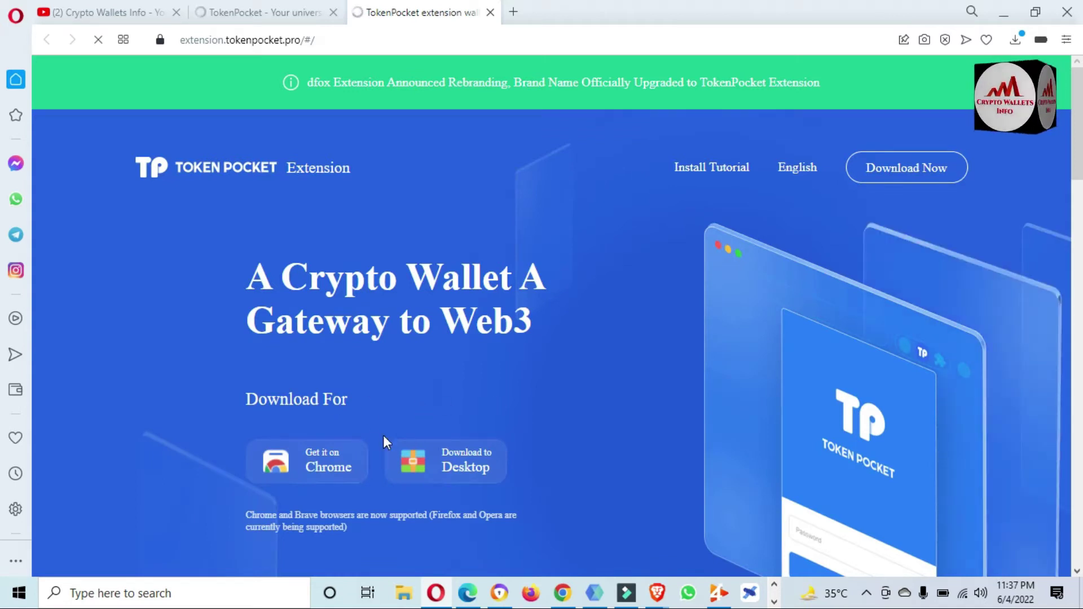
left_click(313, 467)
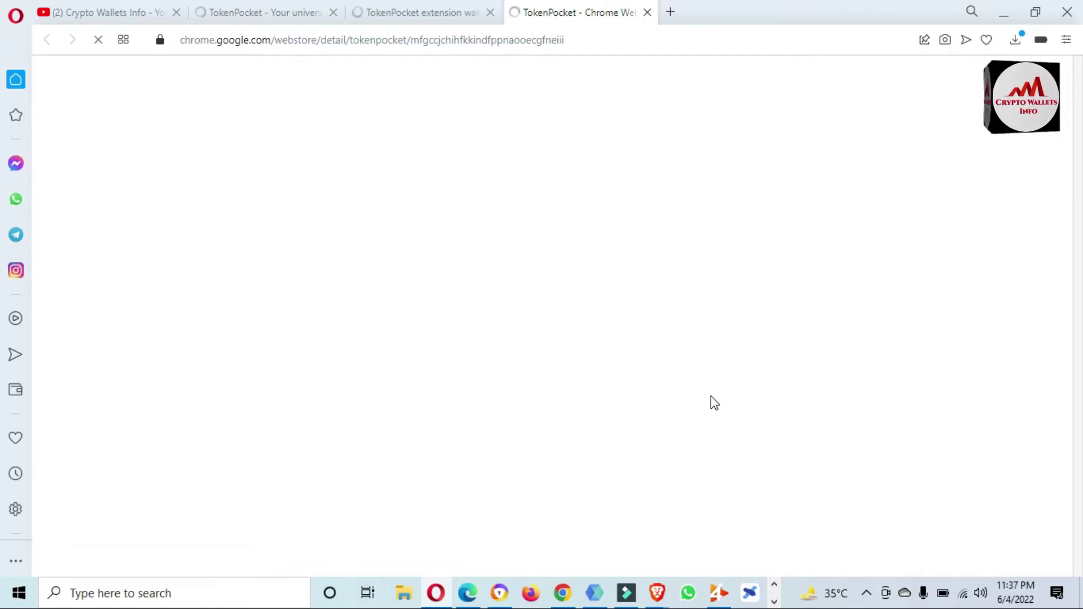
Close the TokenPocket extension page and the TokenPocket website, keeping the Chrome Web Store page open.
left_click(452, 21)
left_click(490, 13)
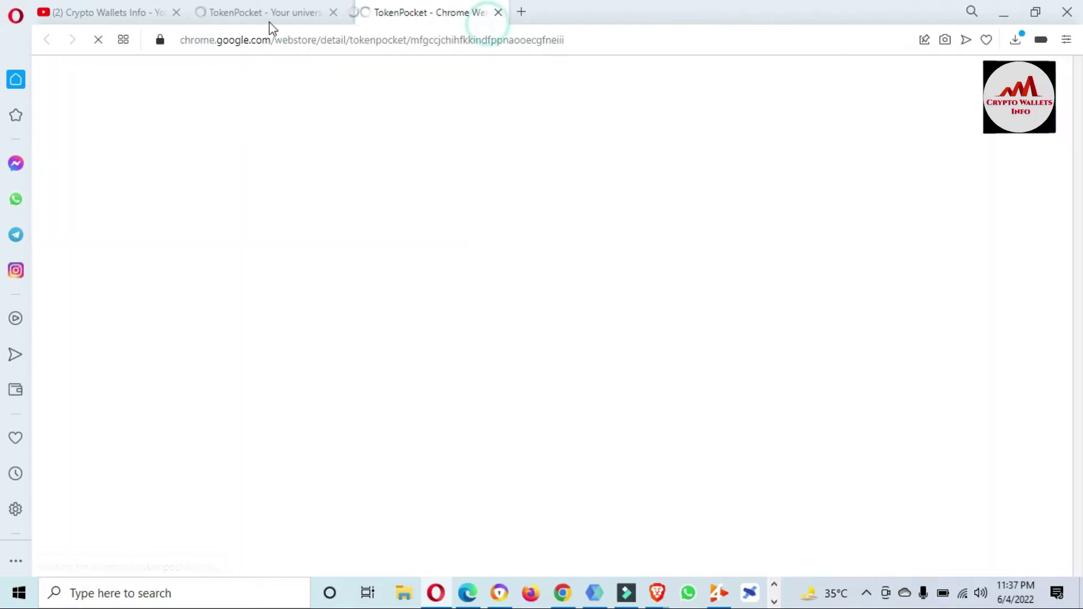
left_click(273, 11)
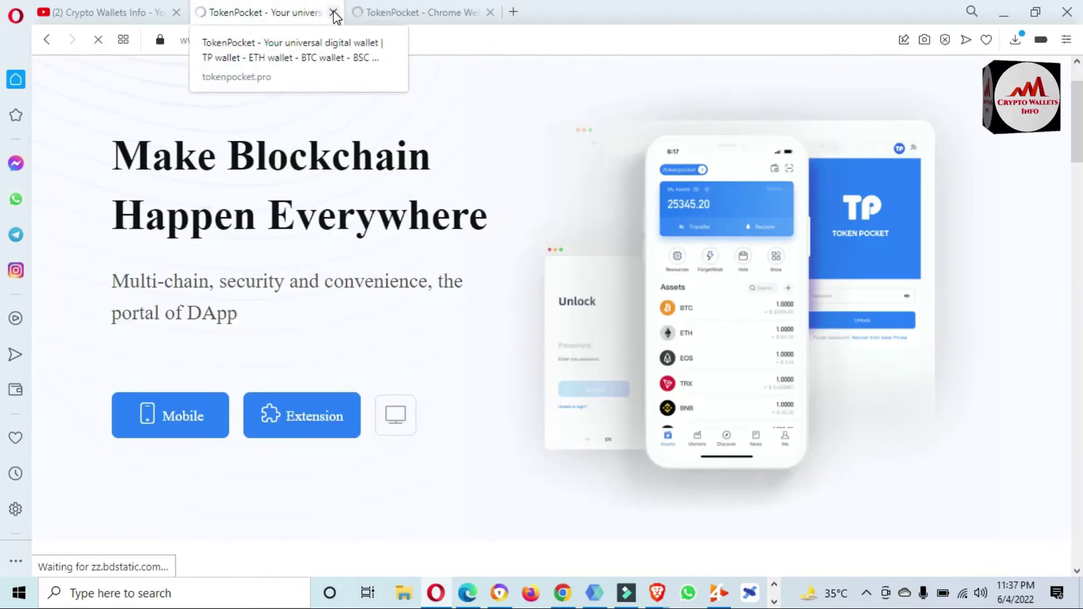
left_click(334, 12)
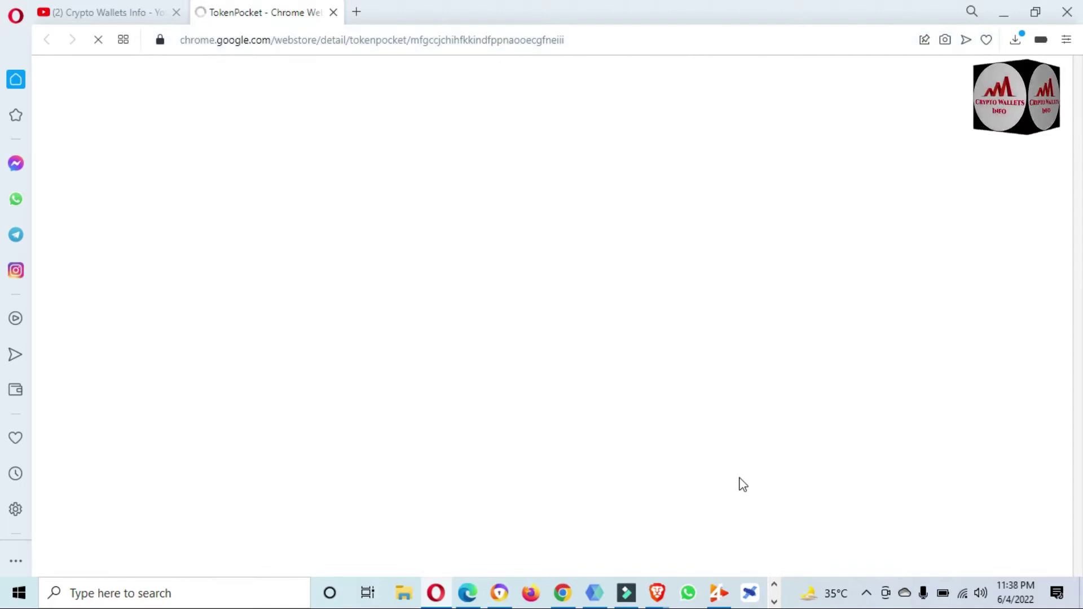
left_click(774, 602)
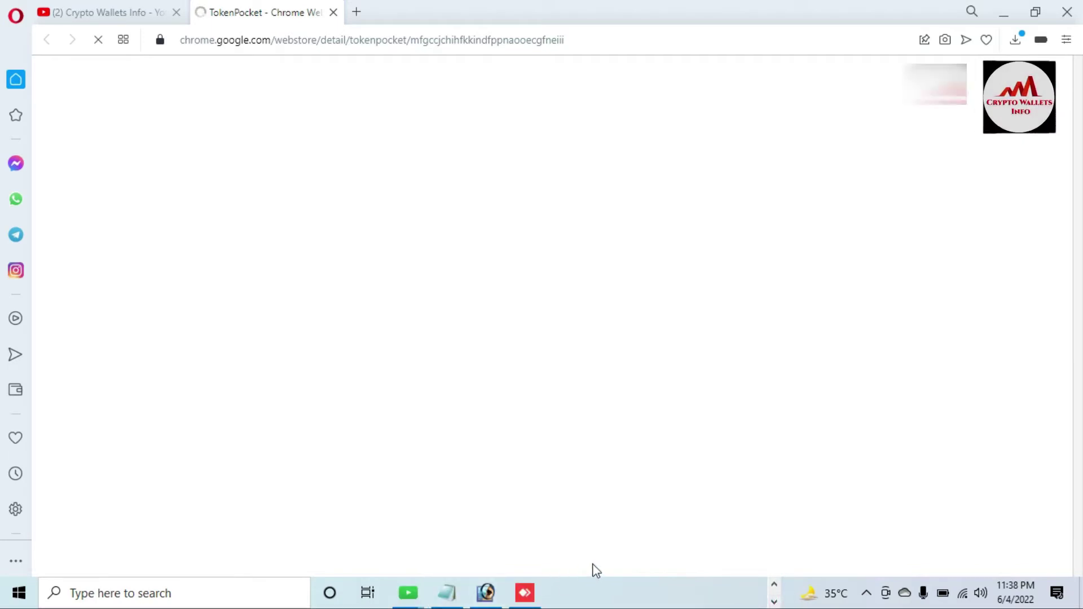
left_click(447, 594)
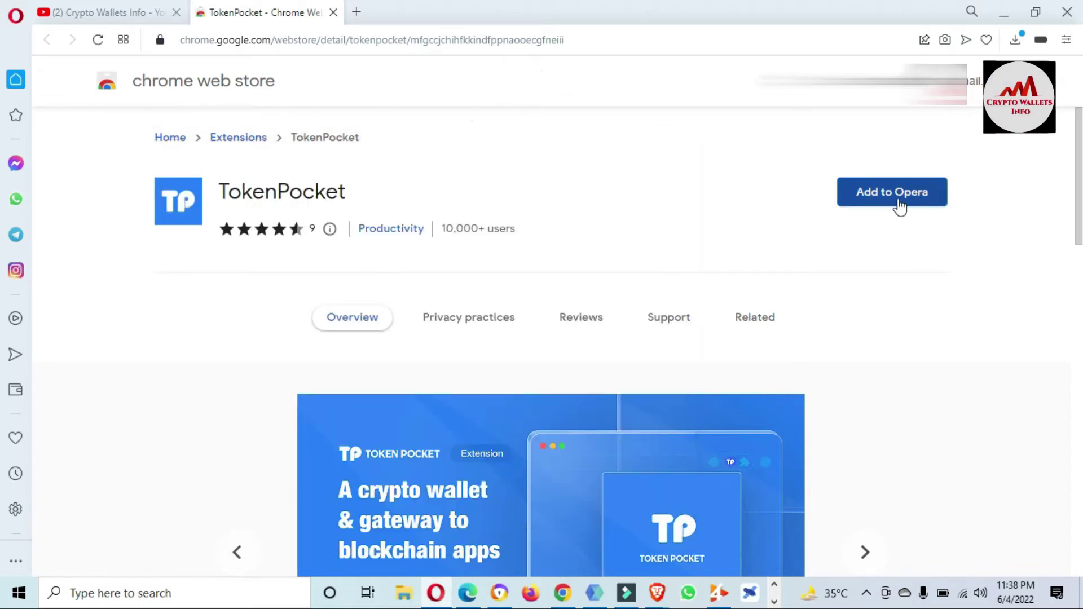
Add the TokenPocket extension to Opera and pin it beside the address bar.
left_click(900, 206)
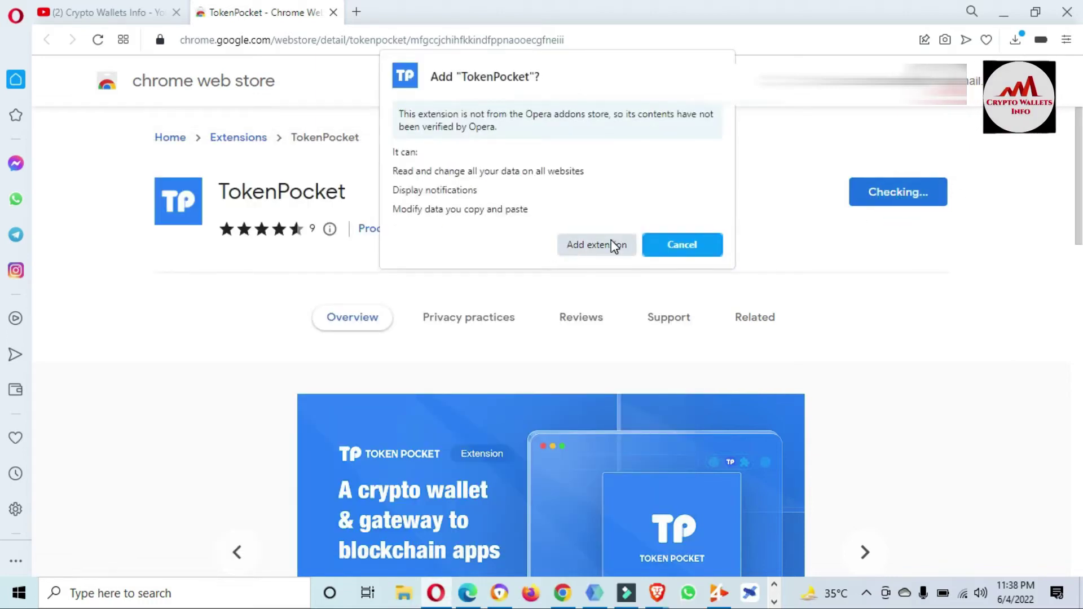
left_click(612, 243)
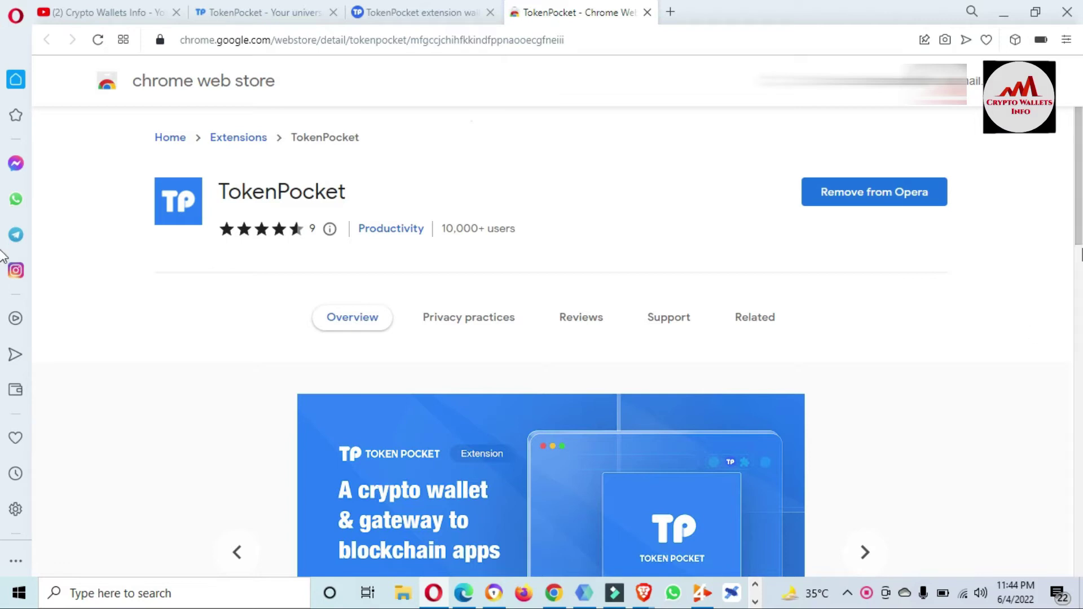
left_click(1016, 41)
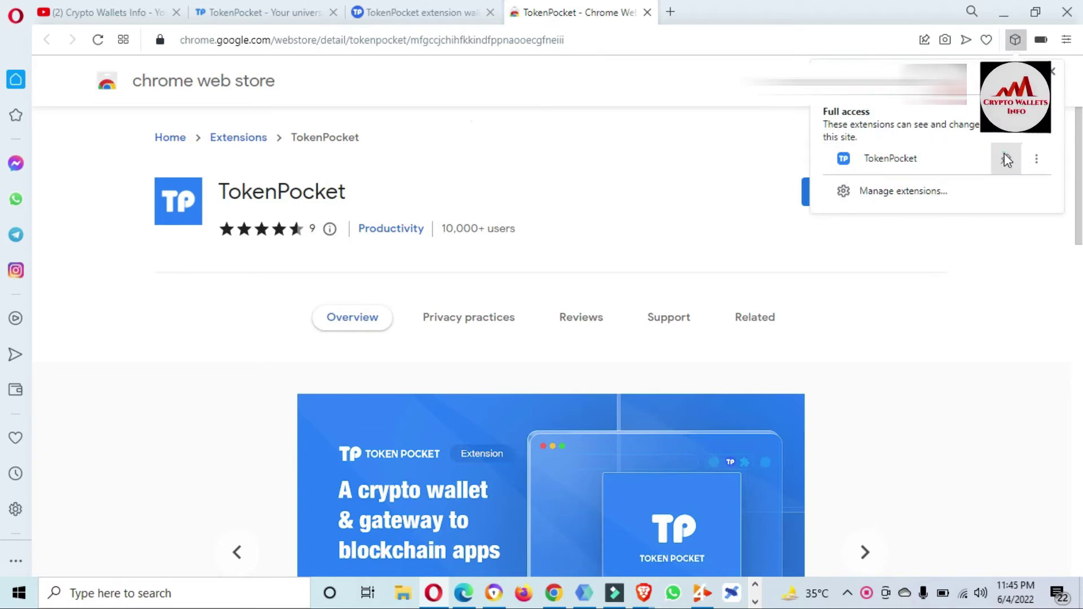
left_click(1005, 158)
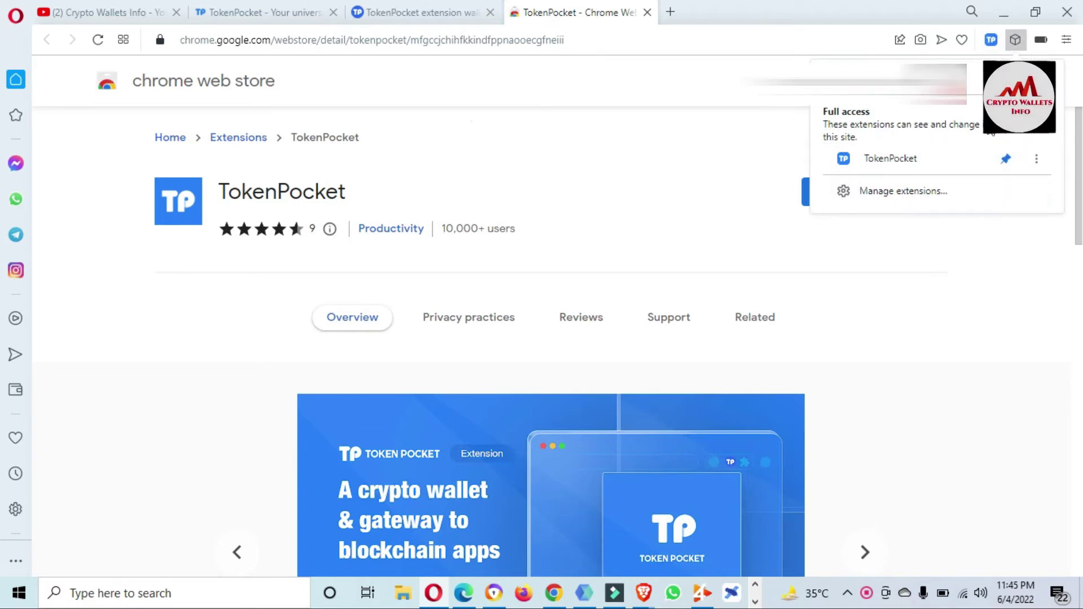
Launch the TokenPocket extension and start creating a new wallet.
left_click(992, 39)
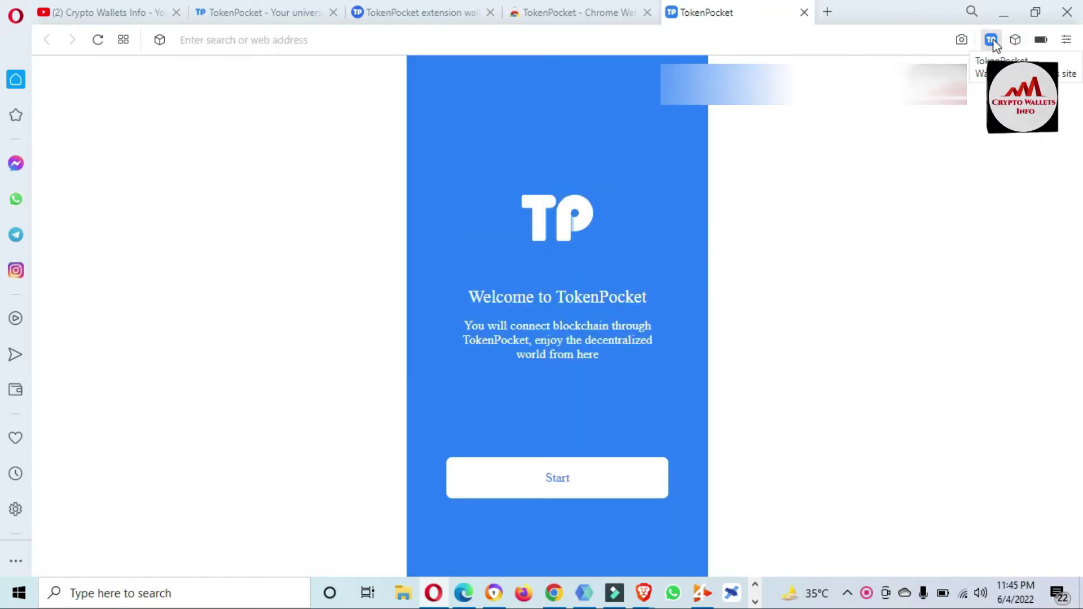
left_click(571, 483)
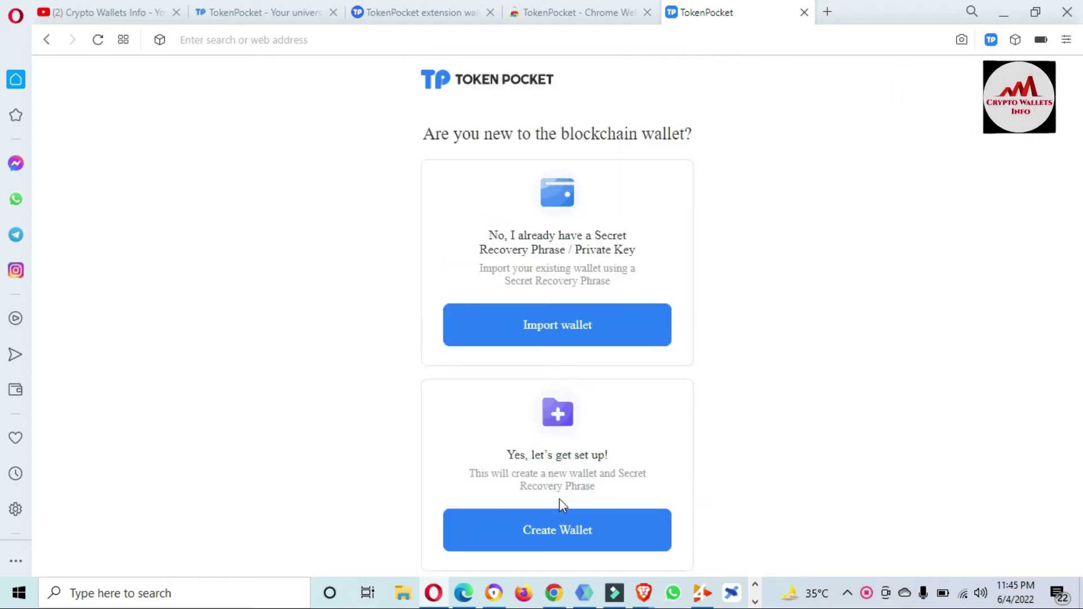
left_click(571, 531)
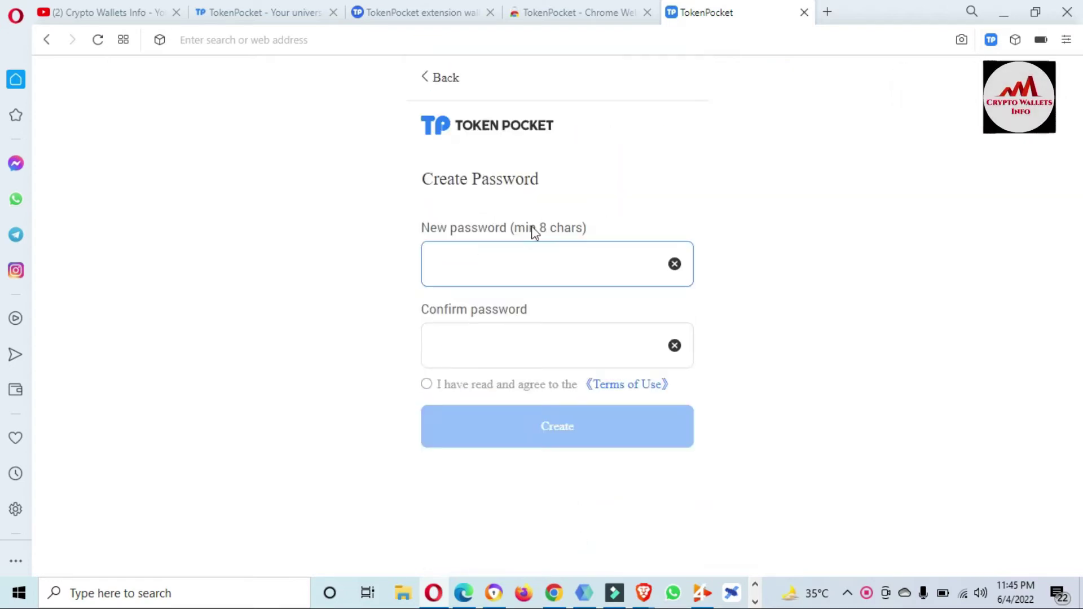
Enter and confirm the new wallet password, agree to the Terms of Use, and create the wallet.
type("••••")
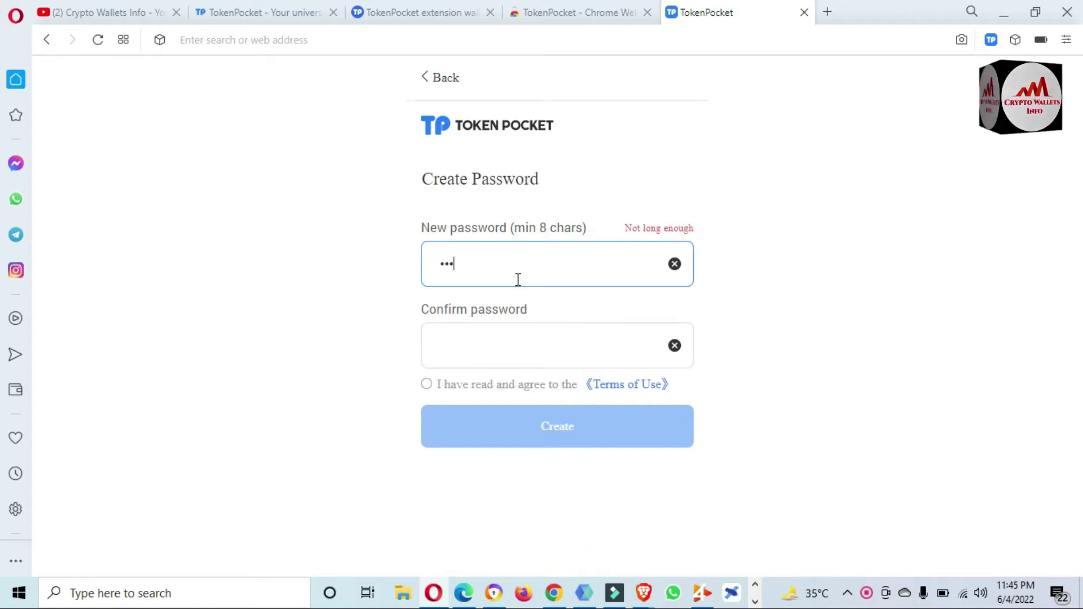
type("•••")
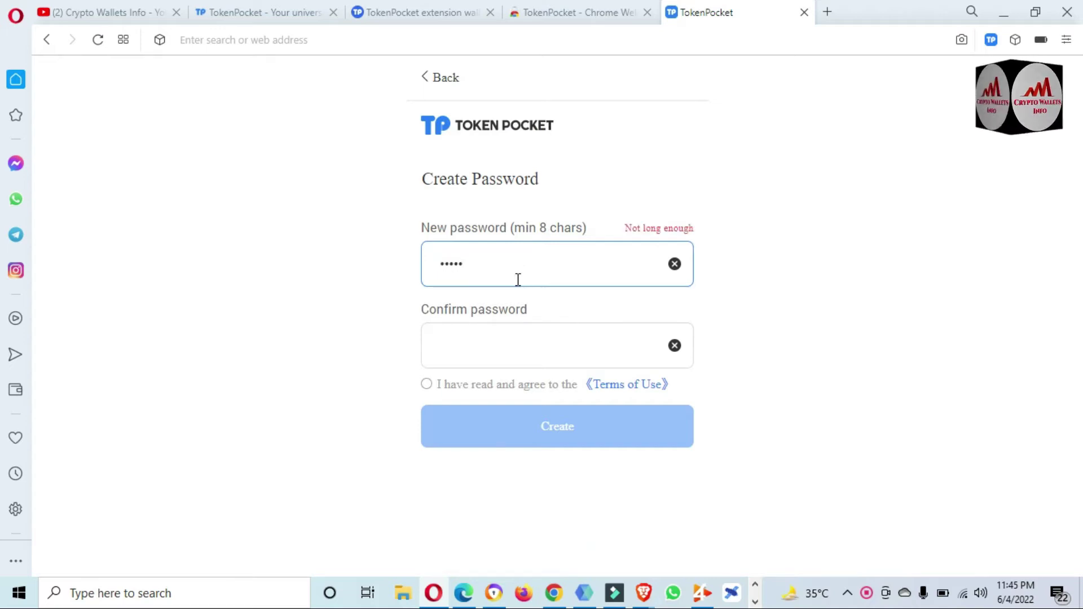
type("••••")
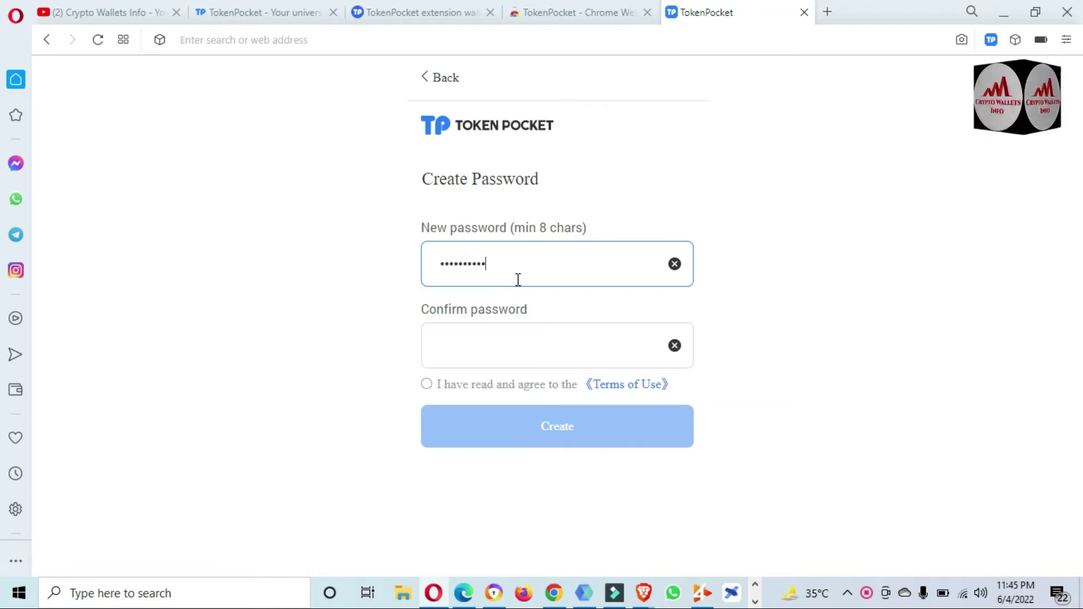
type("••")
key("Tab")
type("••")
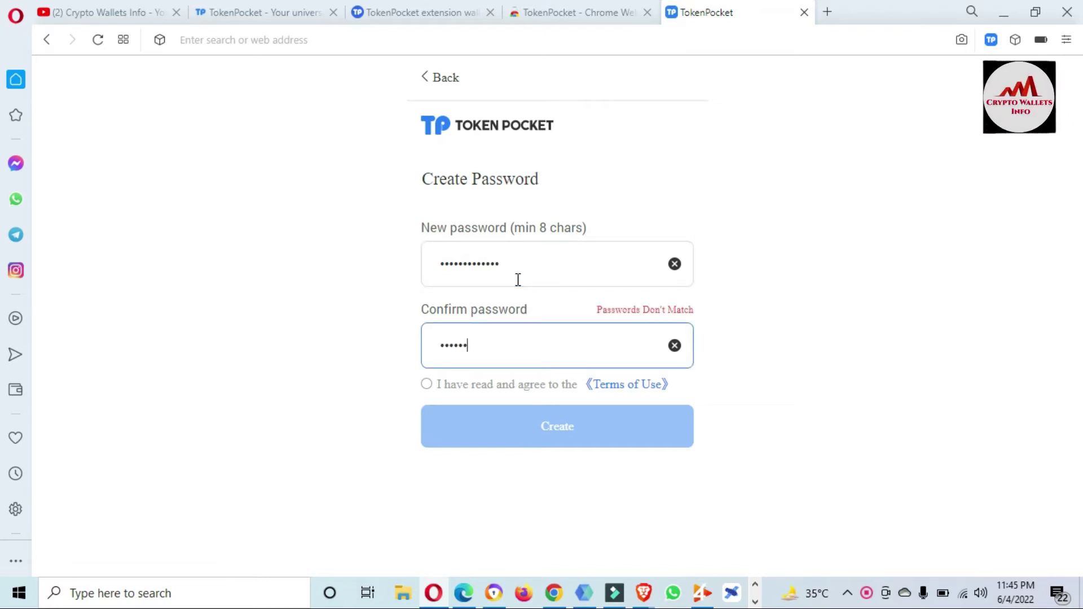
type("•••••••••••")
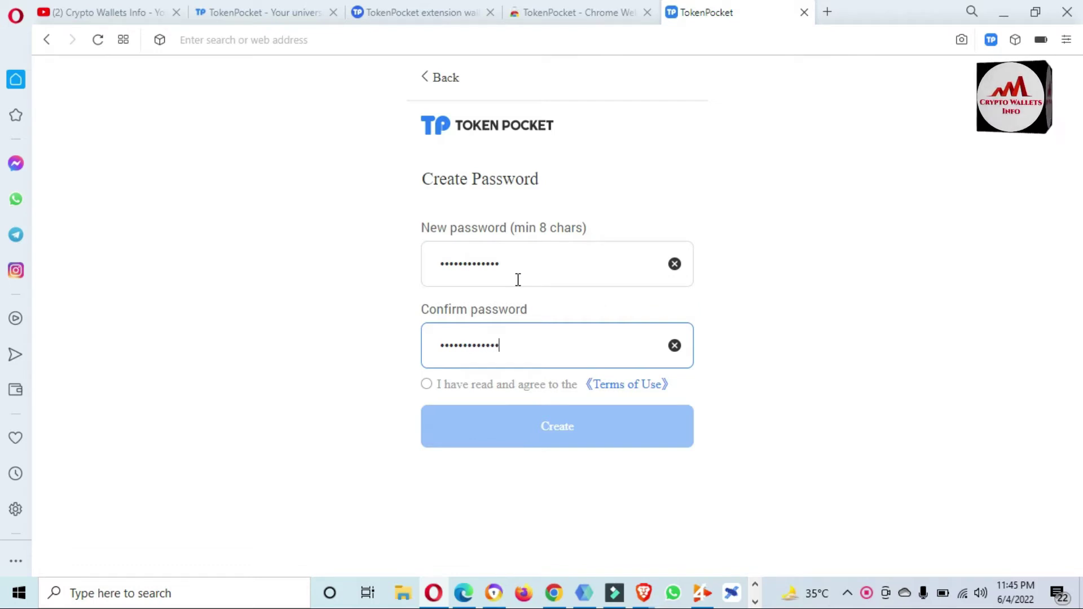
left_click(427, 384)
left_click(530, 439)
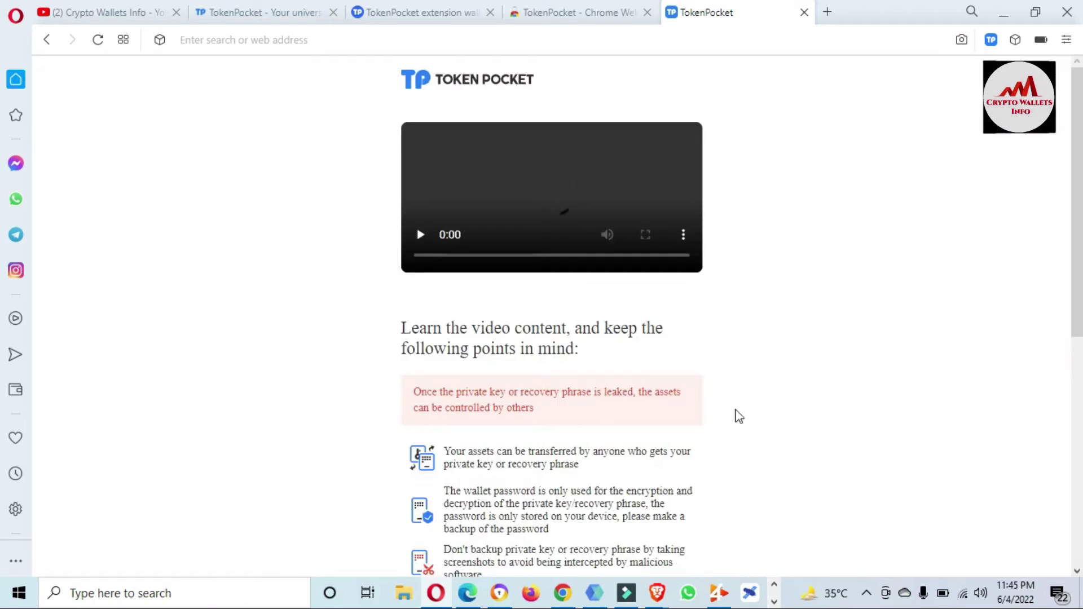
Acknowledge the recovery phrase safety notes and copy the wallet's full recovery phrase.
scroll(734, 417, "down", 8)
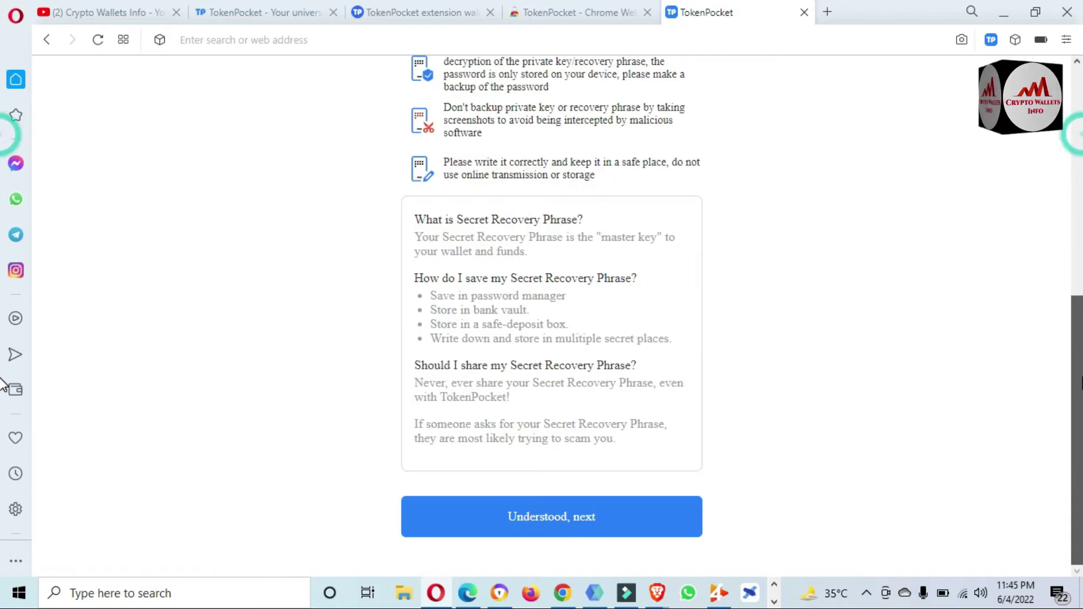
left_click(590, 524)
left_click(559, 357)
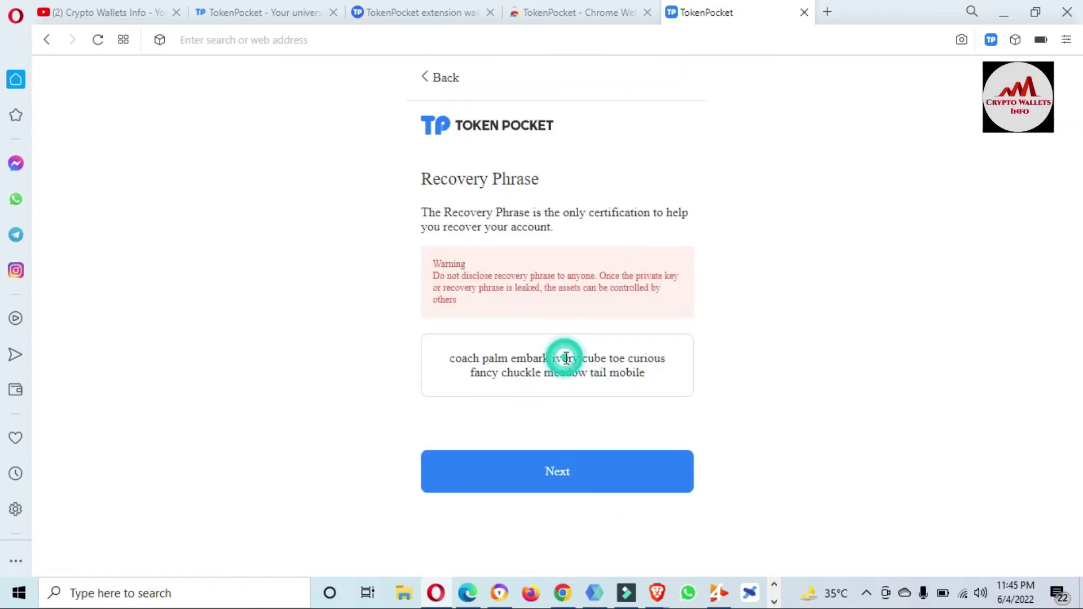
left_click_drag(655, 377, 404, 360)
key("ctrl+c")
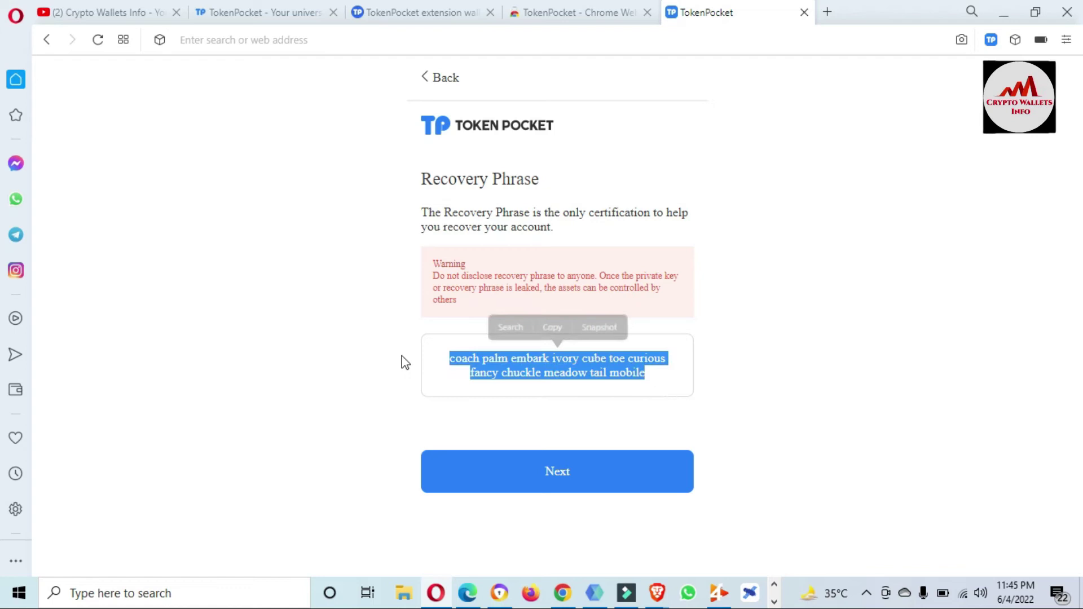
Switch to Notepad and paste the copied recovery phrase into the blank note, then return to the TokenPocket page in Opera.
left_click(775, 603)
left_click(447, 592)
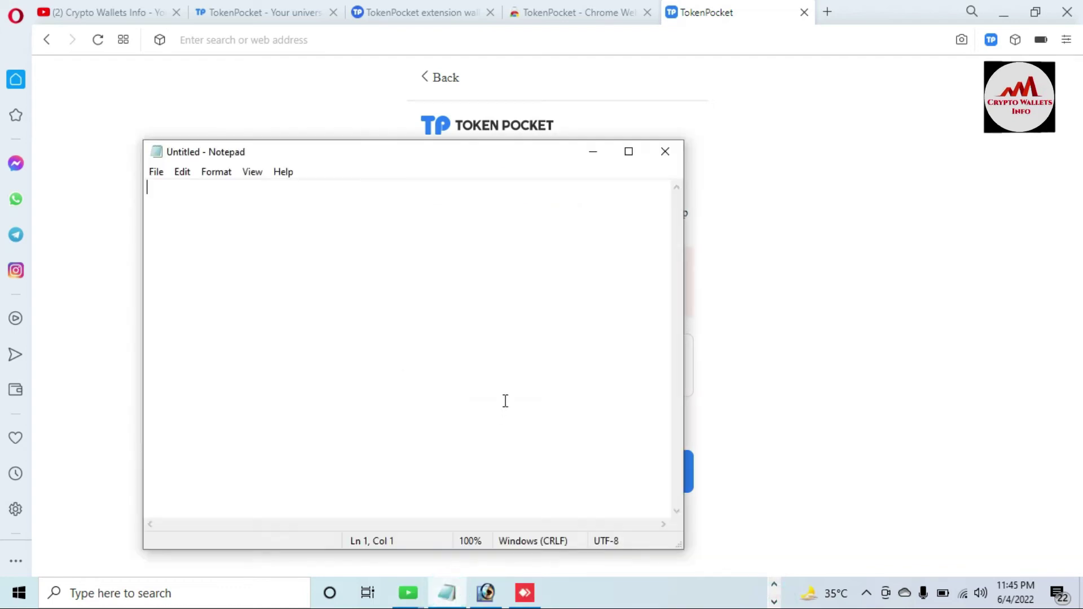
key("ctrl+v")
left_click(907, 189)
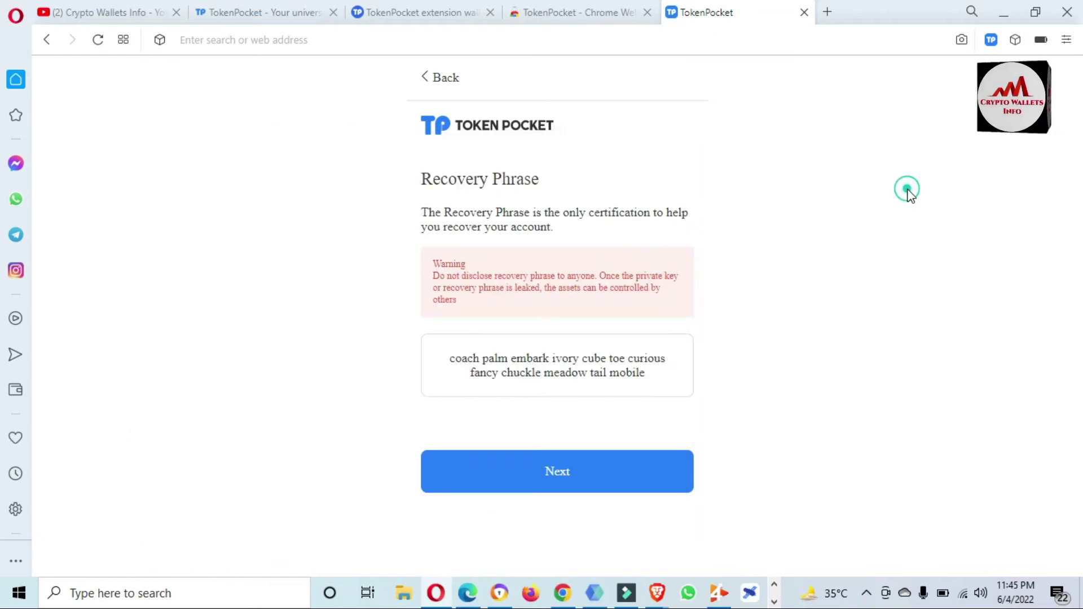
Proceed to the recovery phrase confirmation and select the first four words in order, consulting the phrase saved in Notepad.
left_click(606, 466)
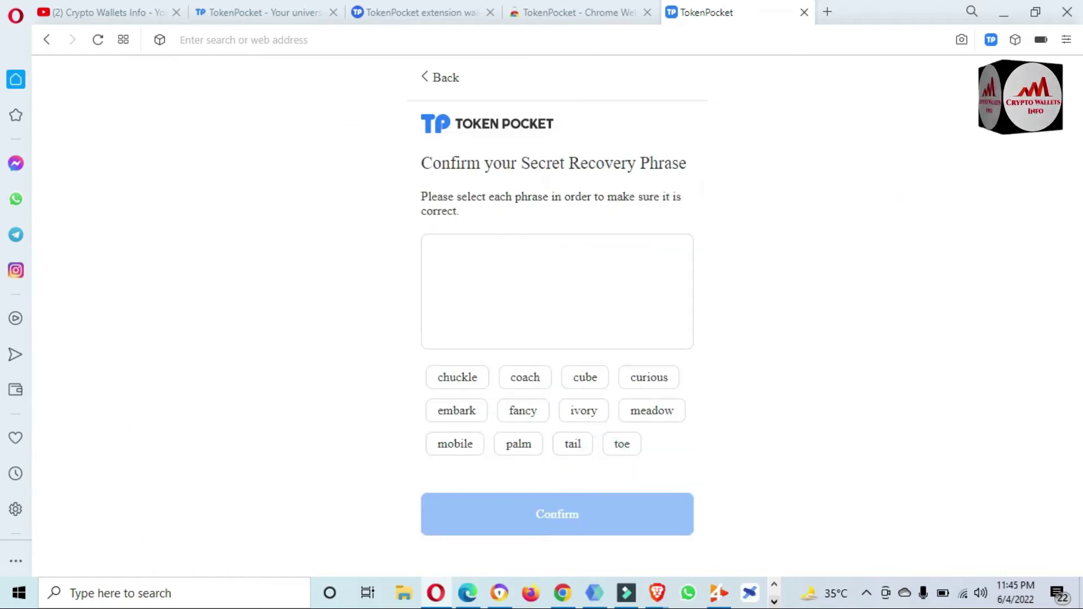
left_click(775, 602)
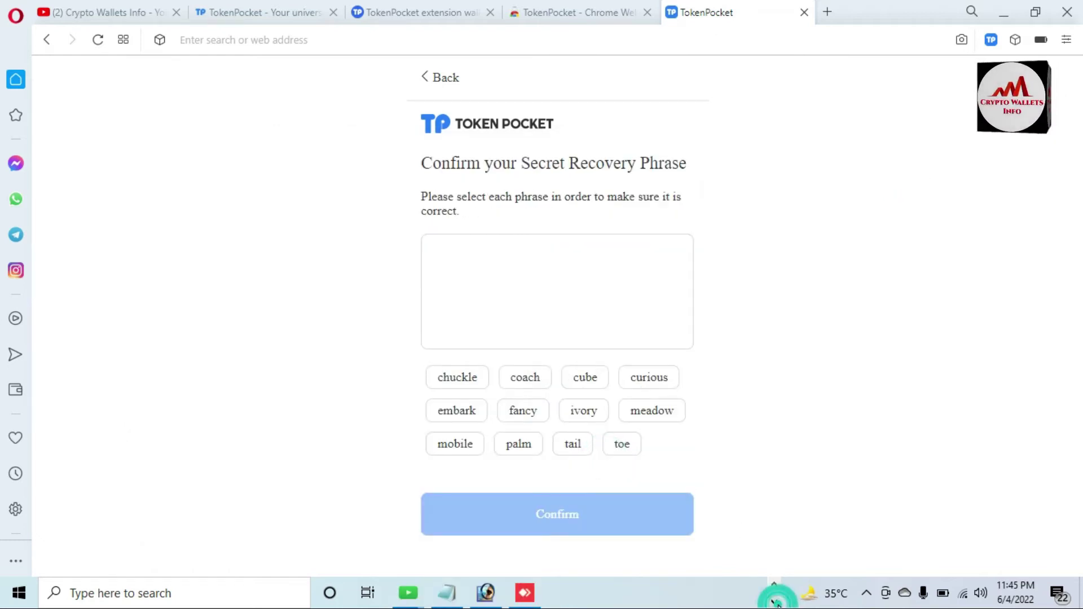
left_click(447, 593)
left_click_drag(404, 159, 968, 159)
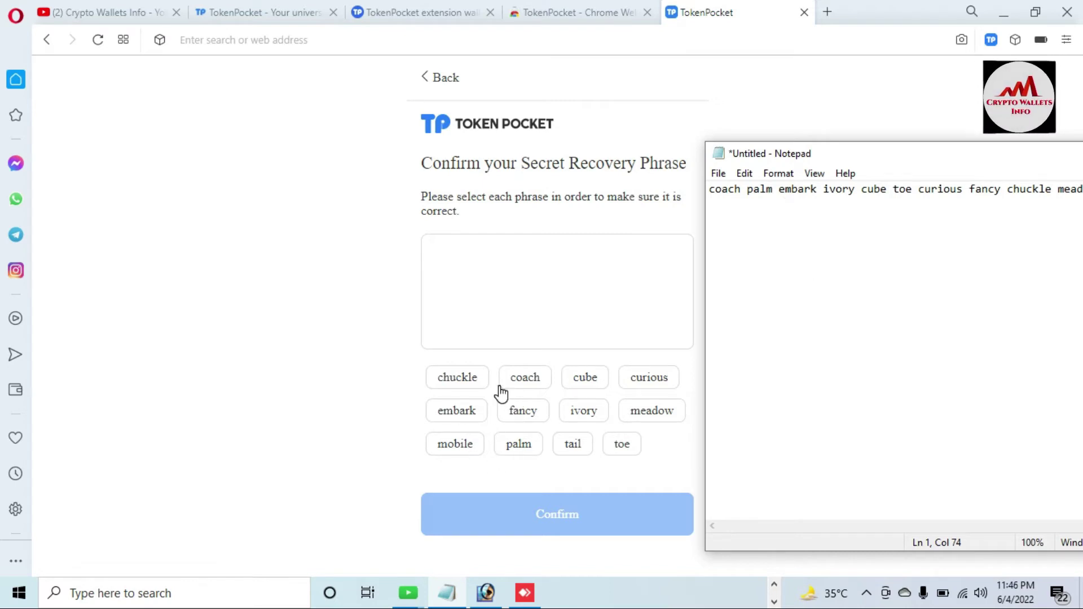
left_click(532, 386)
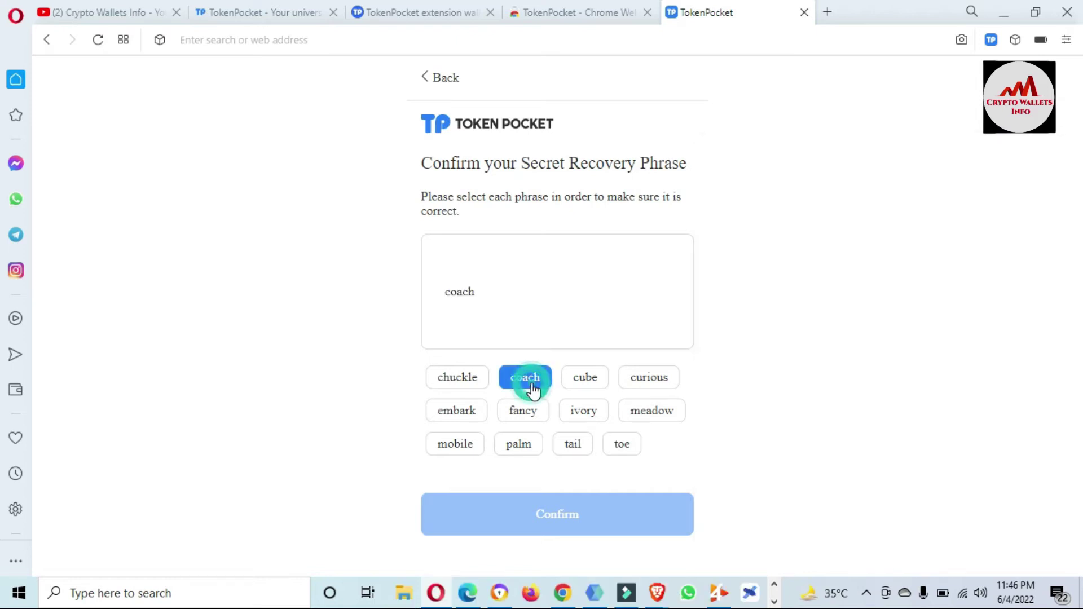
left_click(519, 446)
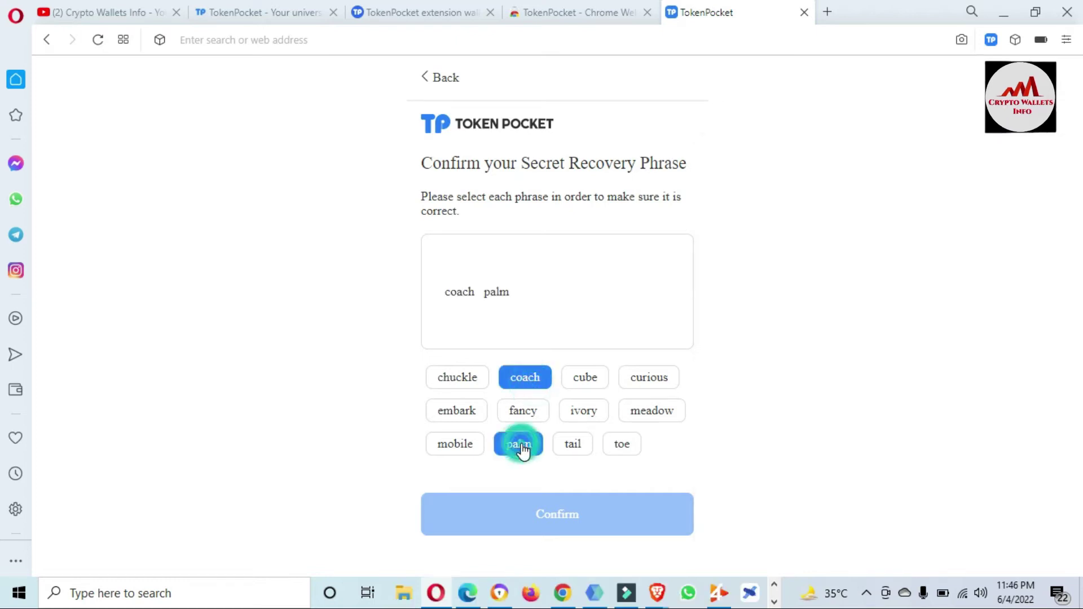
left_click(470, 419)
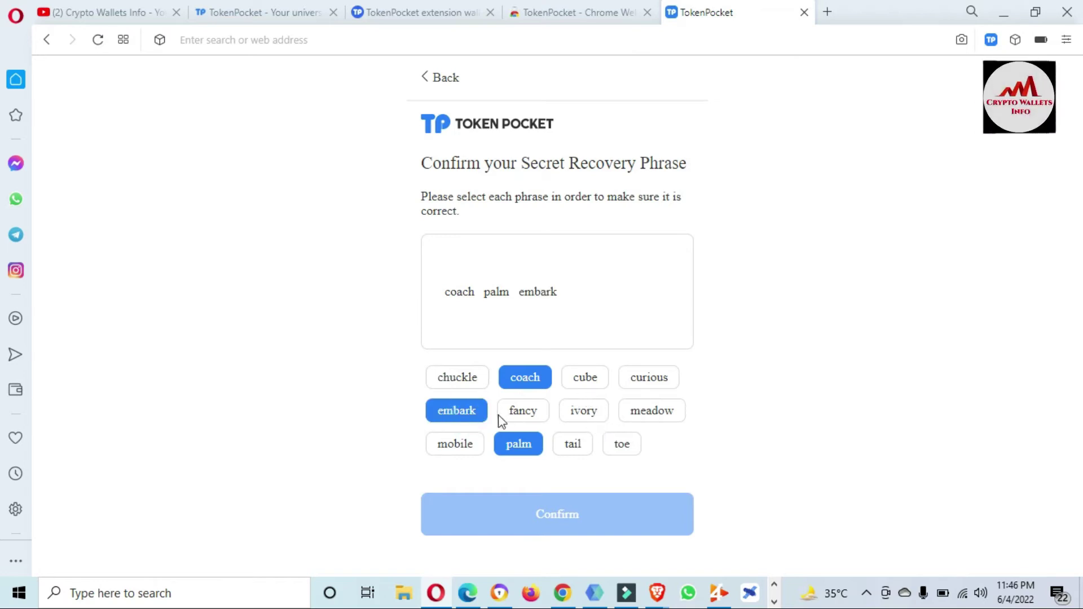
left_click(580, 424)
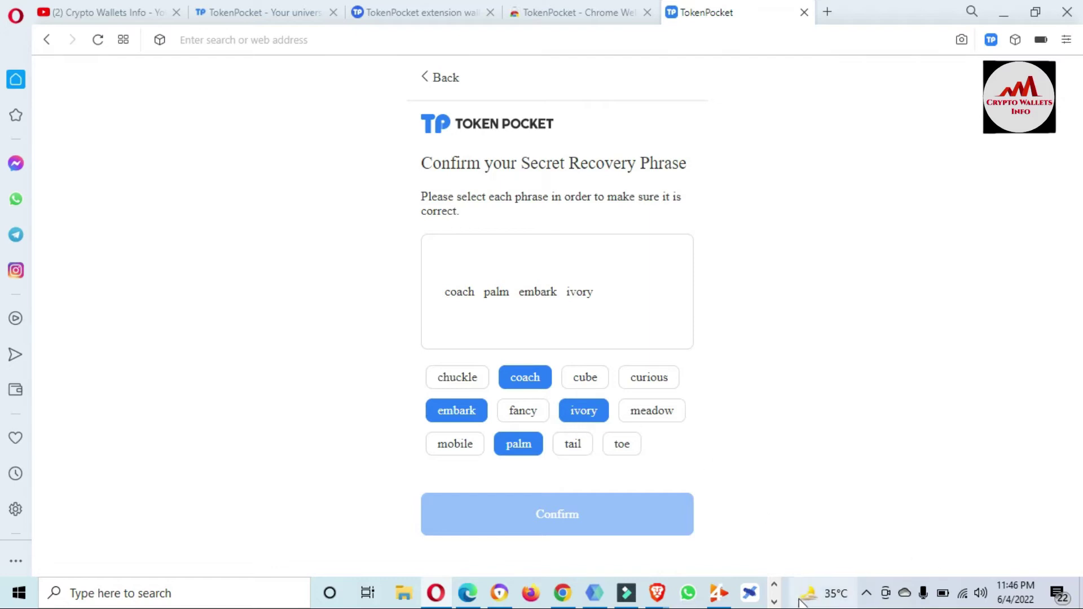
Check the Notepad copy again and select the fifth to eighth recovery phrase words in order.
left_click(775, 602)
left_click(440, 600)
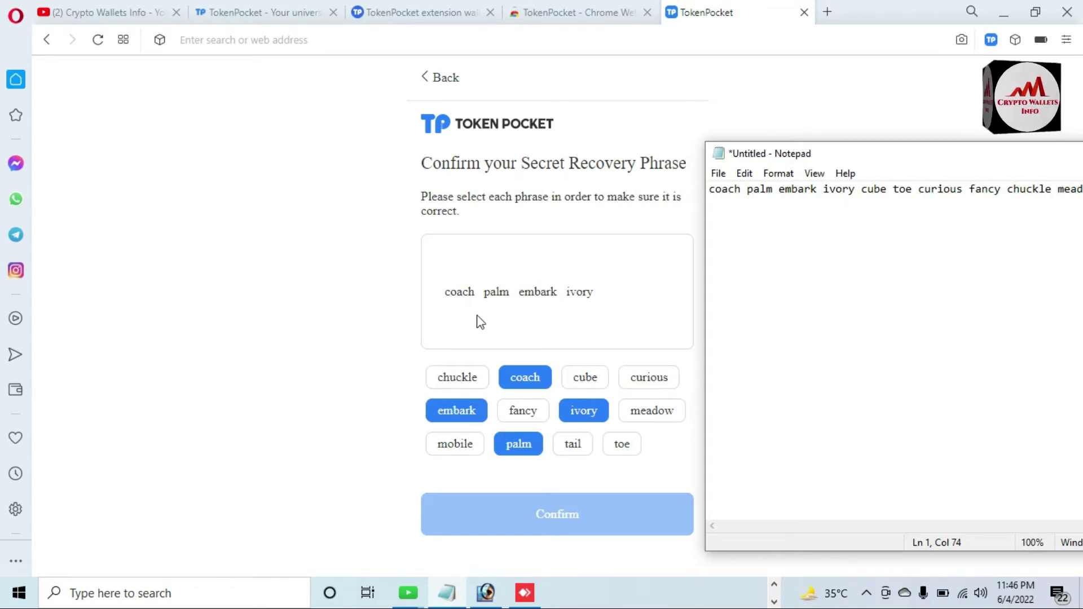
left_click(585, 389)
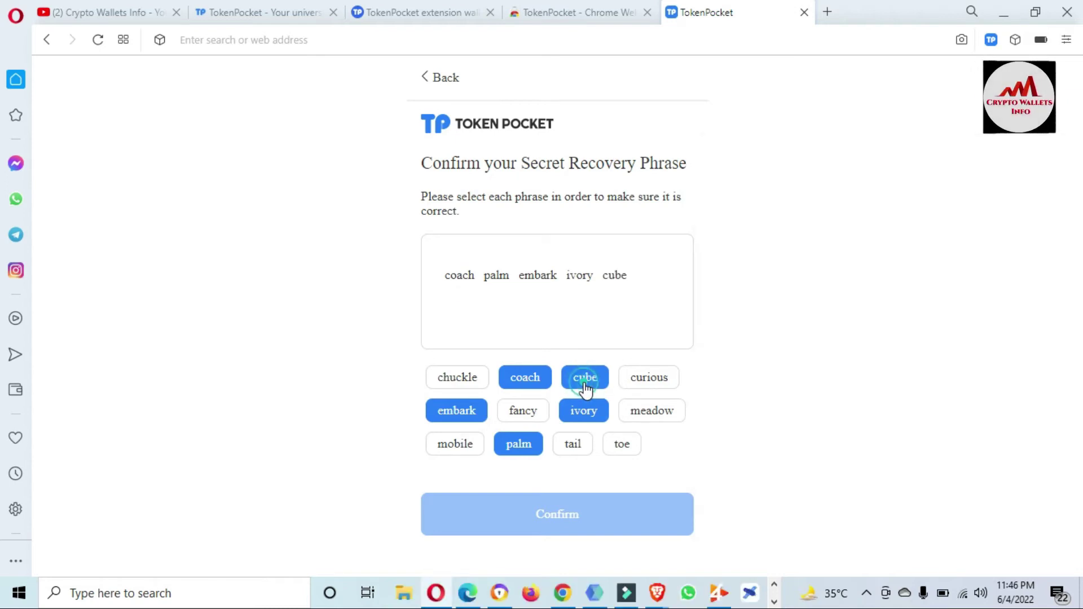
left_click(624, 449)
left_click(658, 379)
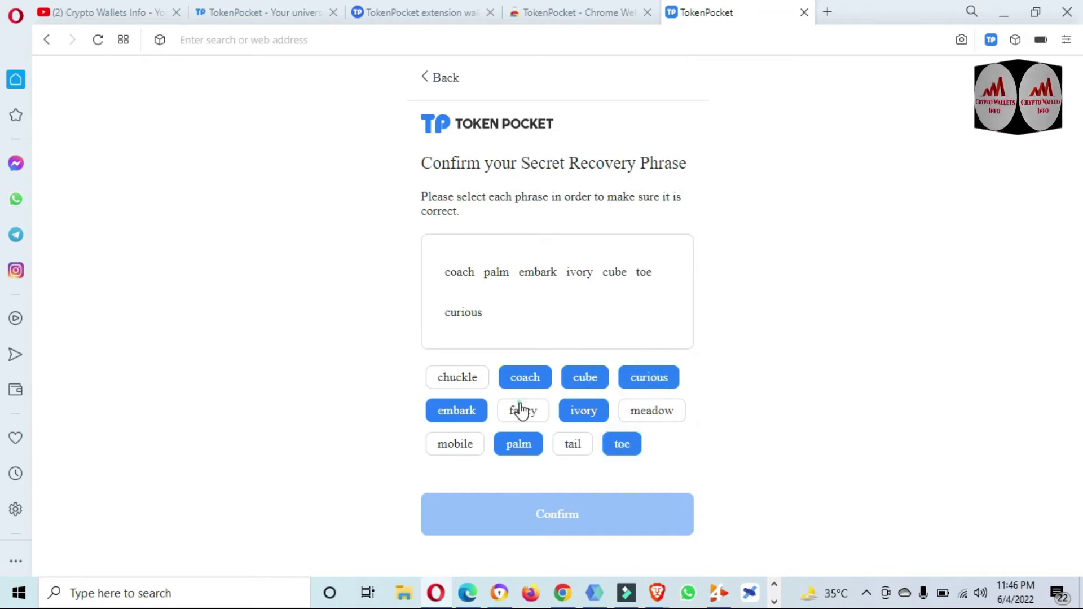
left_click(520, 412)
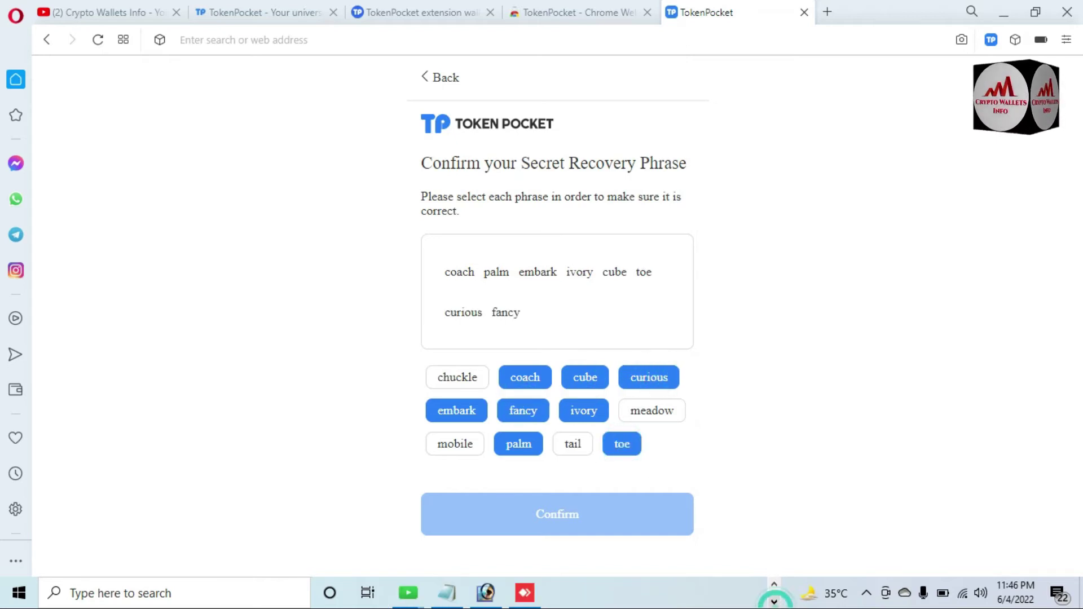
Check the end of the phrase in Notepad, select the last four recovery phrase words in order, and confirm the phrase.
left_click(447, 593)
left_click_drag(1015, 163, 900, 167)
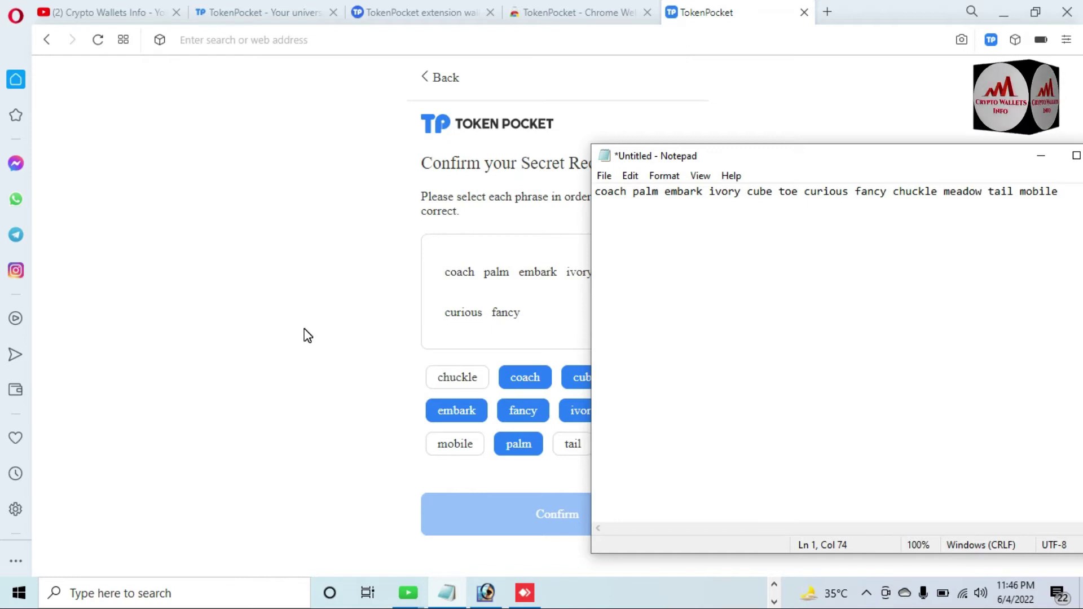
left_click(347, 354)
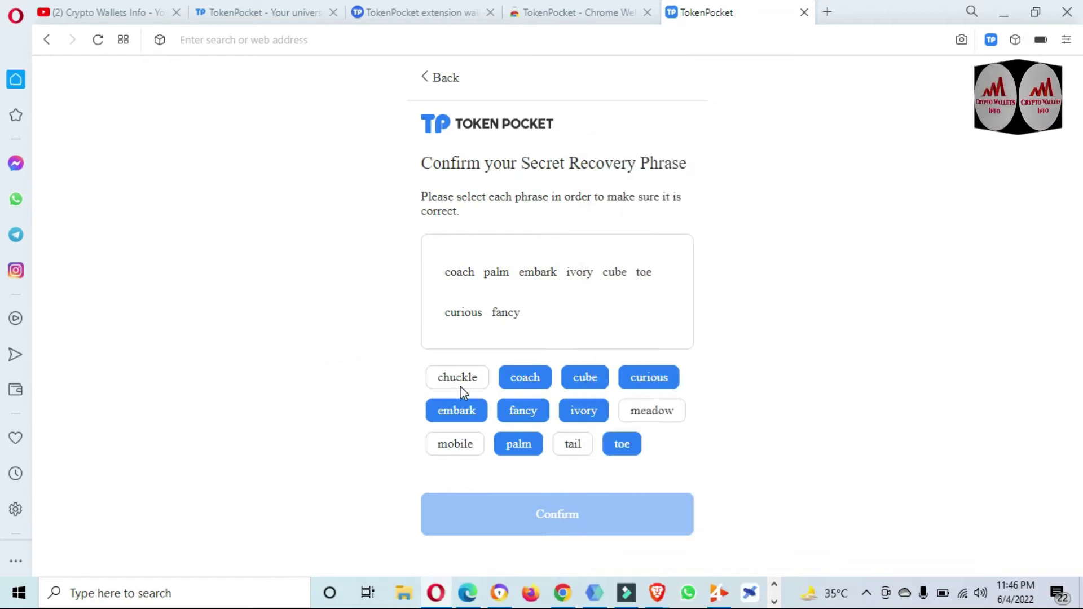
left_click(459, 378)
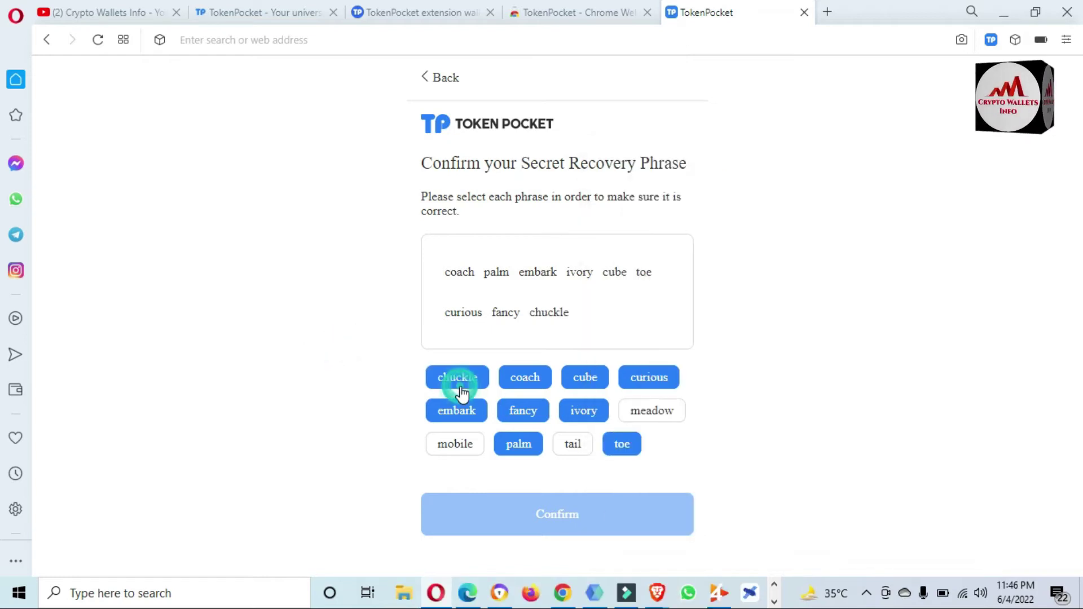
left_click(653, 415)
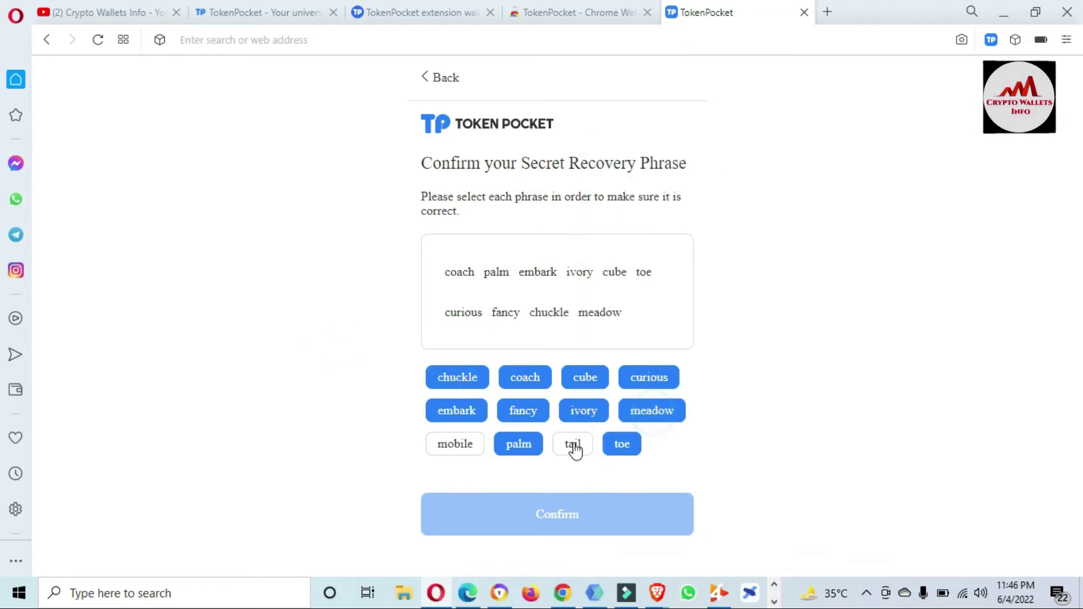
left_click(565, 452)
left_click(450, 446)
left_click(601, 522)
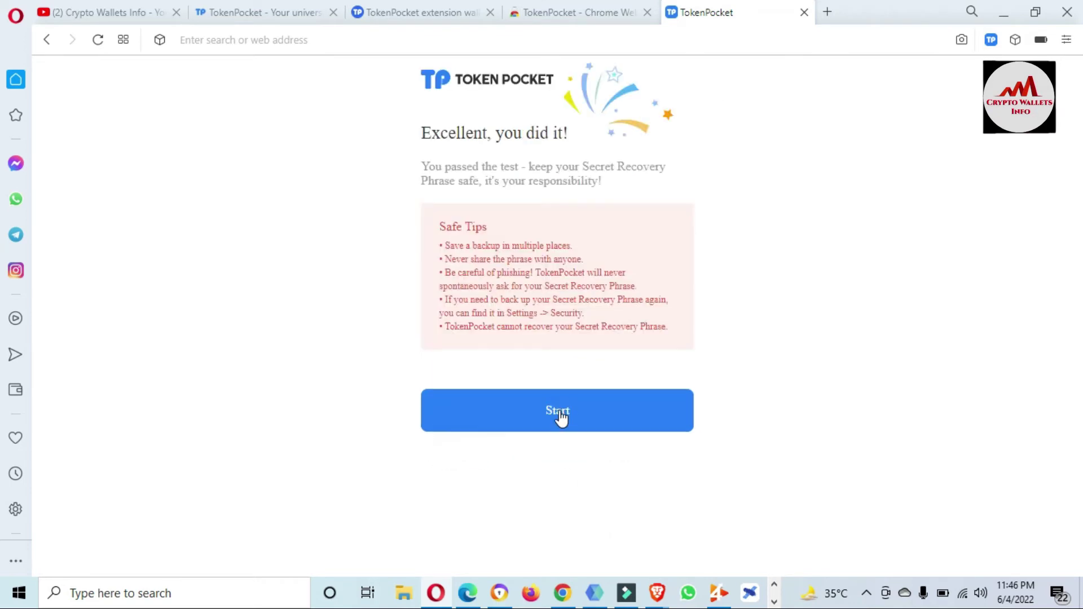
Start using the new wallet and switch its network from Ethereum Mainnet to BNB Chain.
left_click(559, 412)
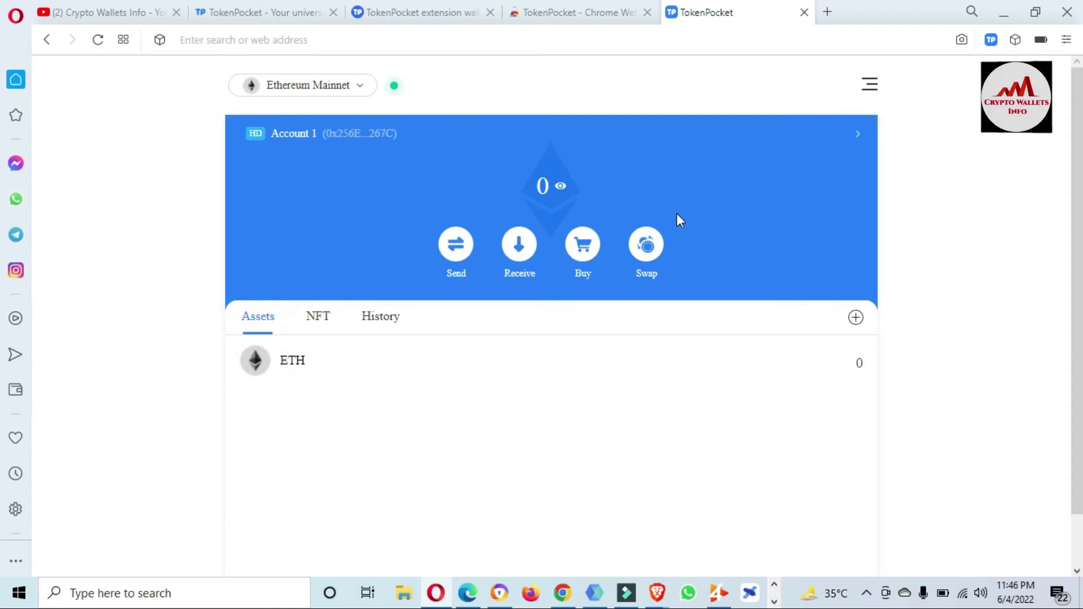
left_click(366, 84)
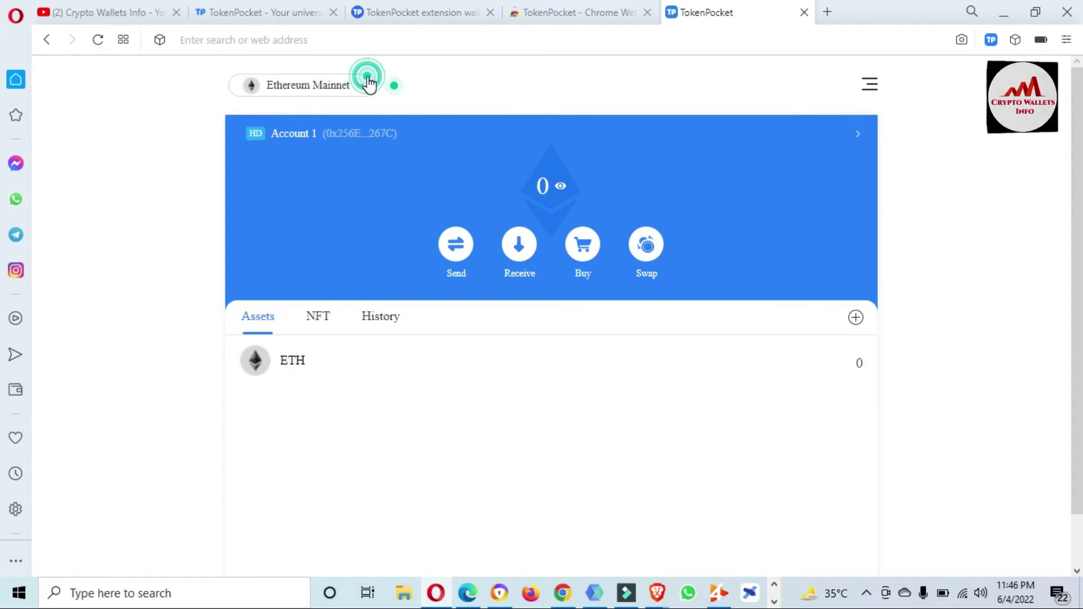
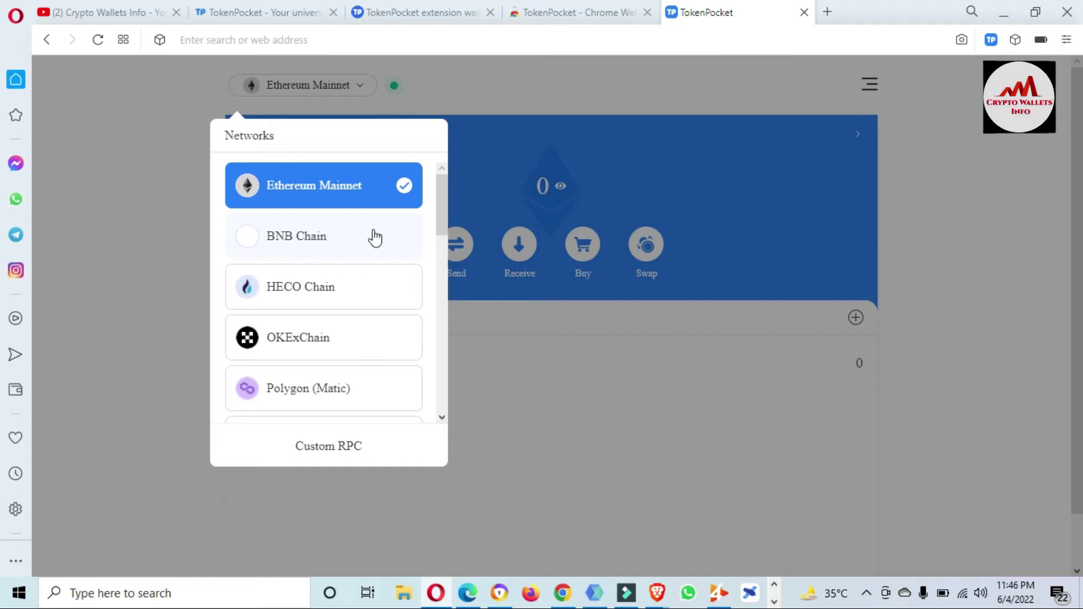
left_click(325, 242)
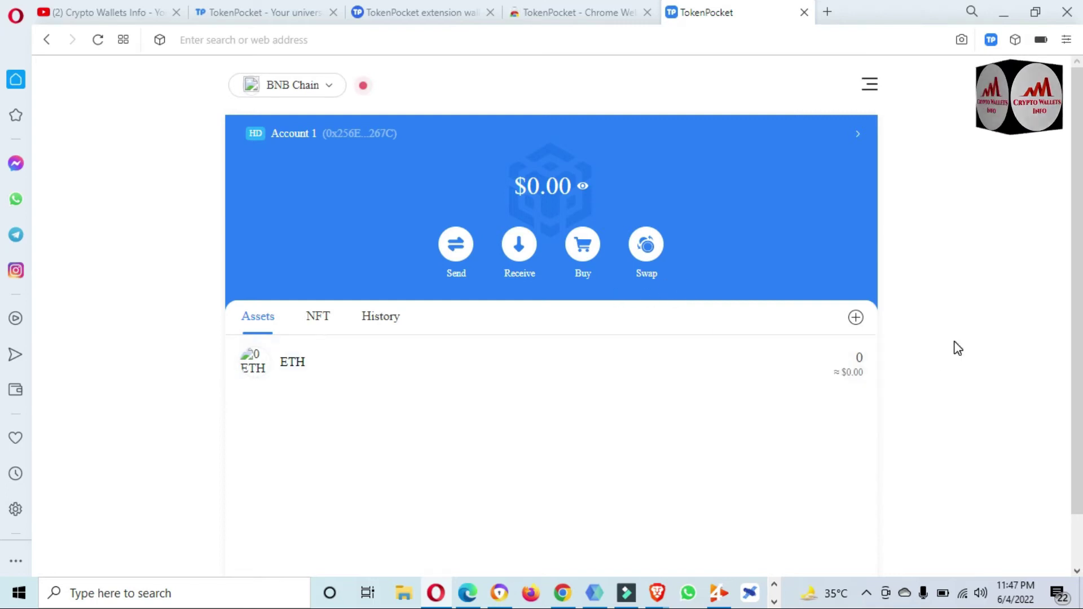
scroll(1078, 129, "down", 1)
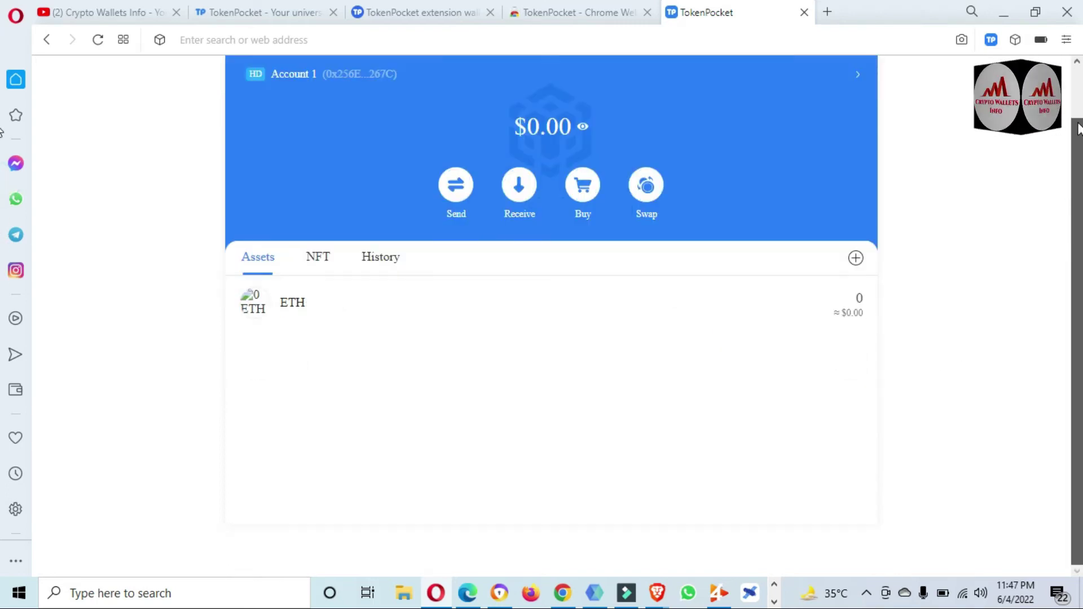
scroll(1078, 128, "up", 1)
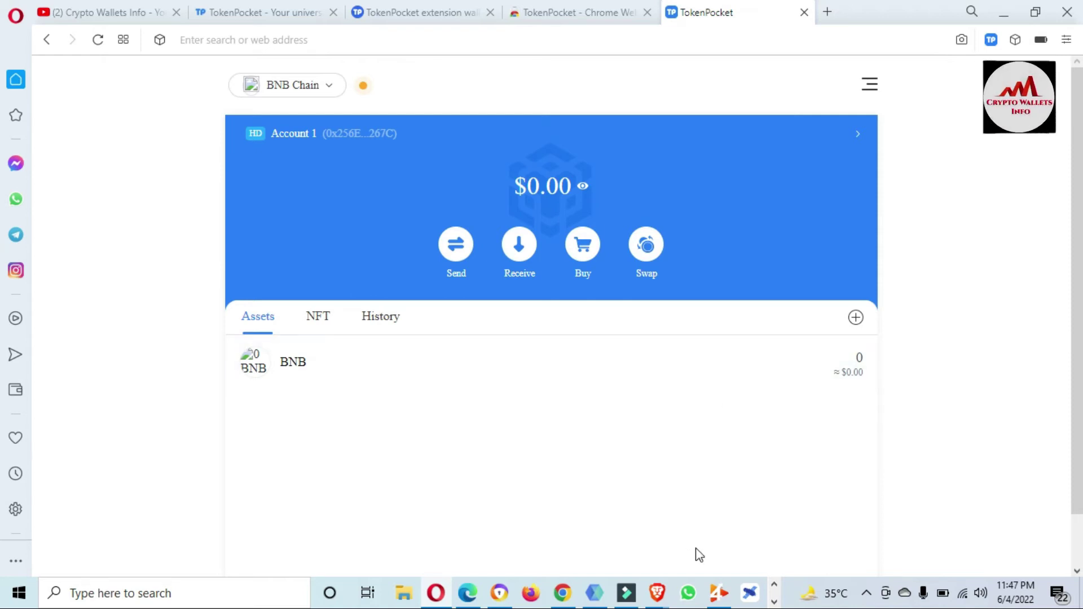
Switch to the Binance Fiat and Spot wallet and open the withdrawal form for BNB.
left_click(500, 592)
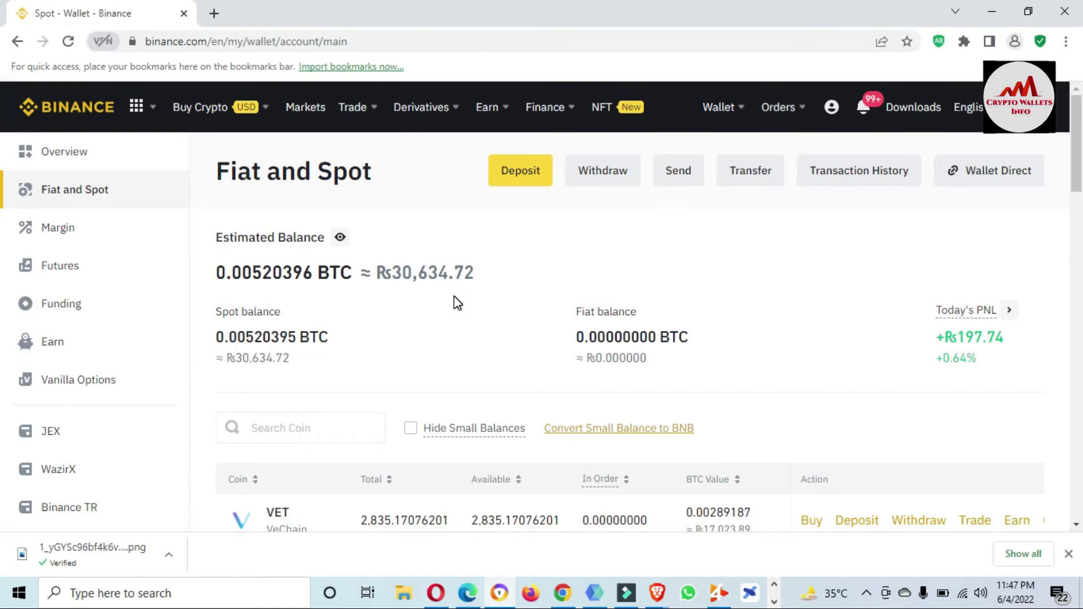
left_click_drag(1079, 130, 1081, 192)
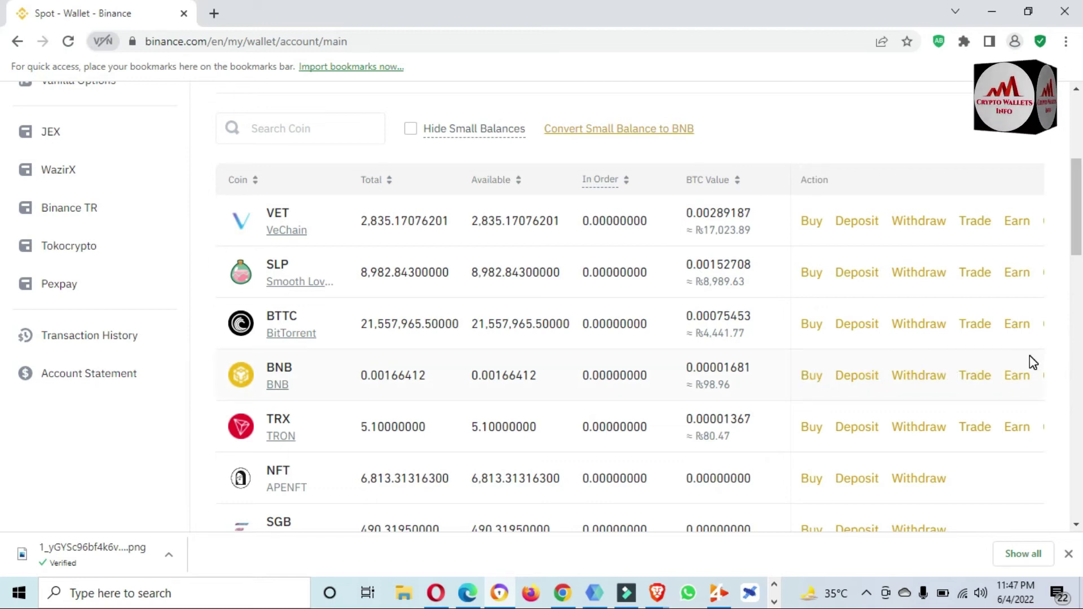
left_click(921, 375)
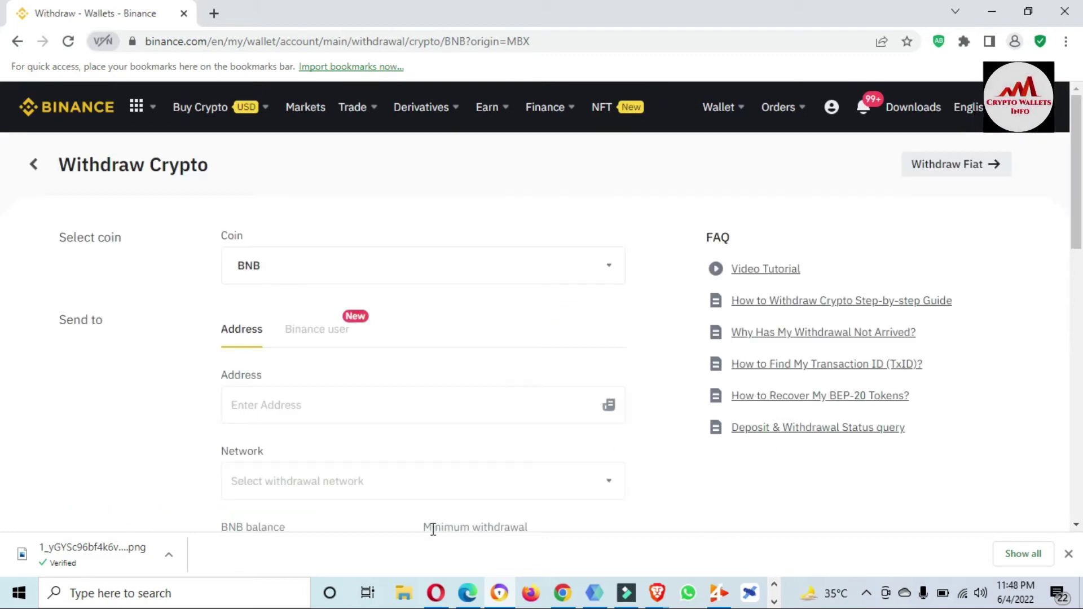
Return to TokenPocket in Opera, open the receive page for Account 1 on BNB Chain, and copy the wallet address.
left_click(434, 594)
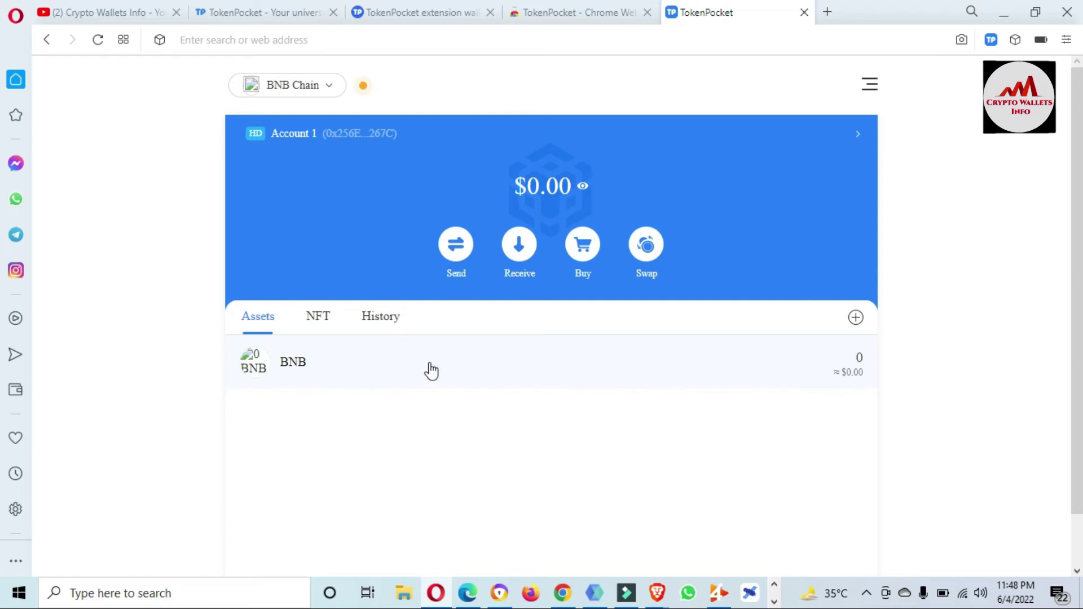
left_click(524, 250)
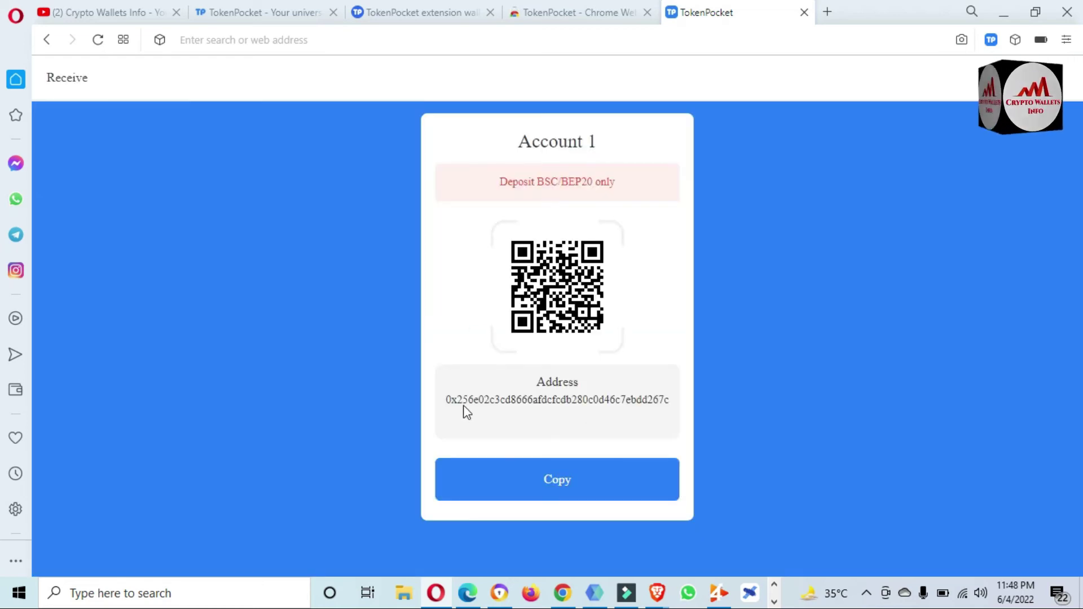
left_click_drag(447, 401, 683, 399)
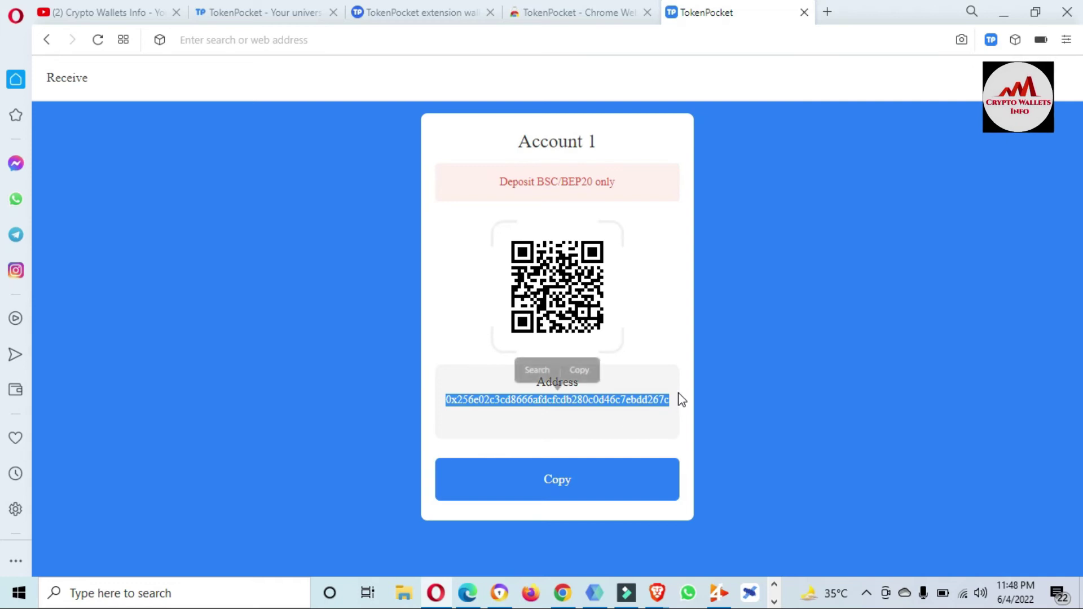
left_click(561, 485)
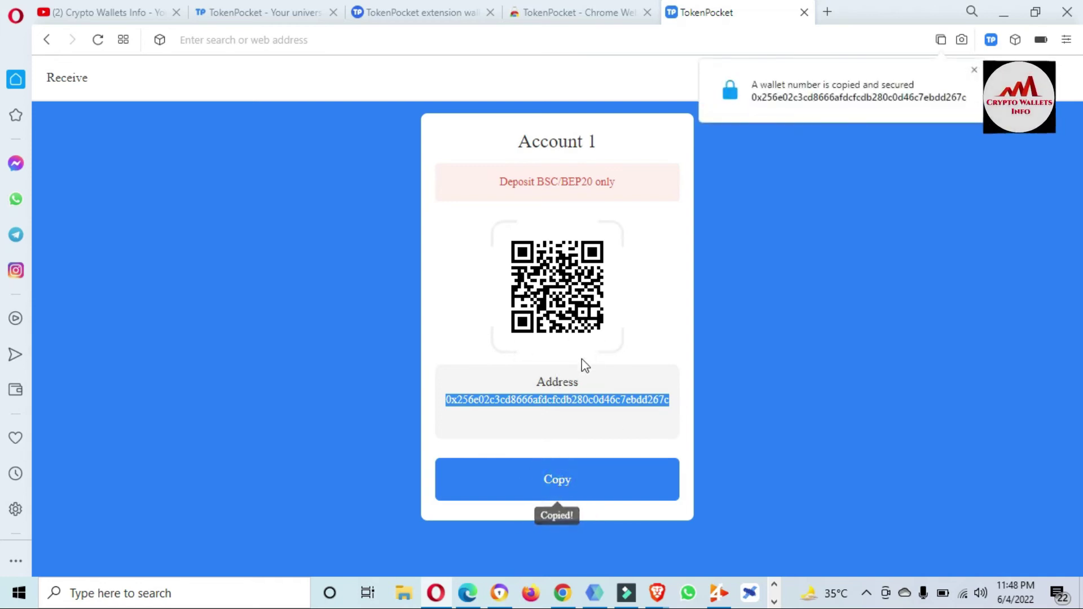
Examine the notice above the QR code to see which deposit network the receive address accepts.
left_click_drag(496, 183, 624, 187)
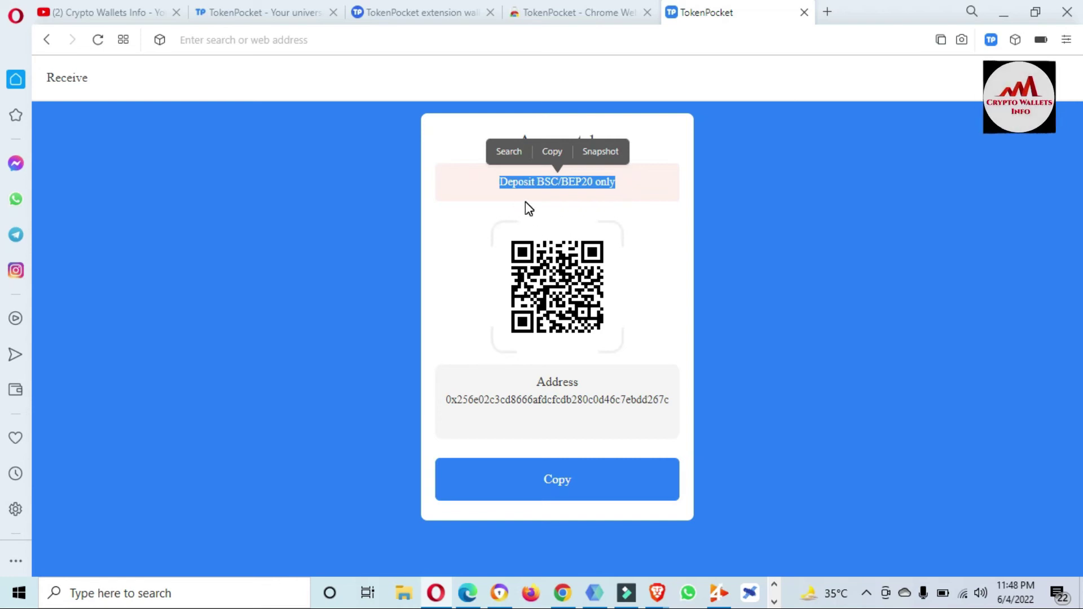
left_click(494, 186)
left_click_drag(494, 184, 624, 190)
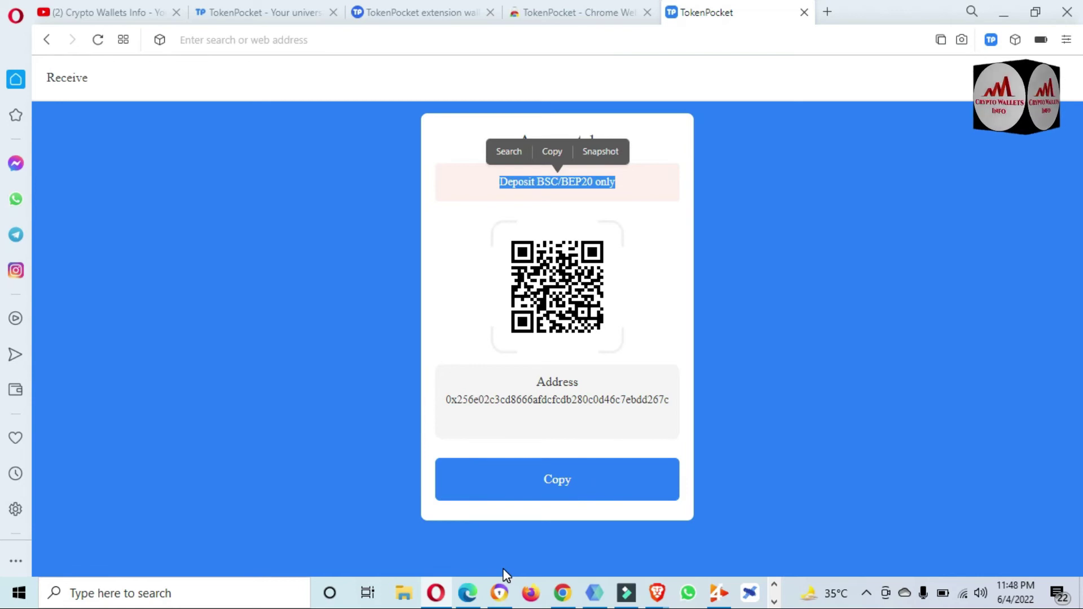
Switch to the Binance BNB withdrawal form and paste the copied TokenPocket wallet address as the recipient address.
left_click(499, 593)
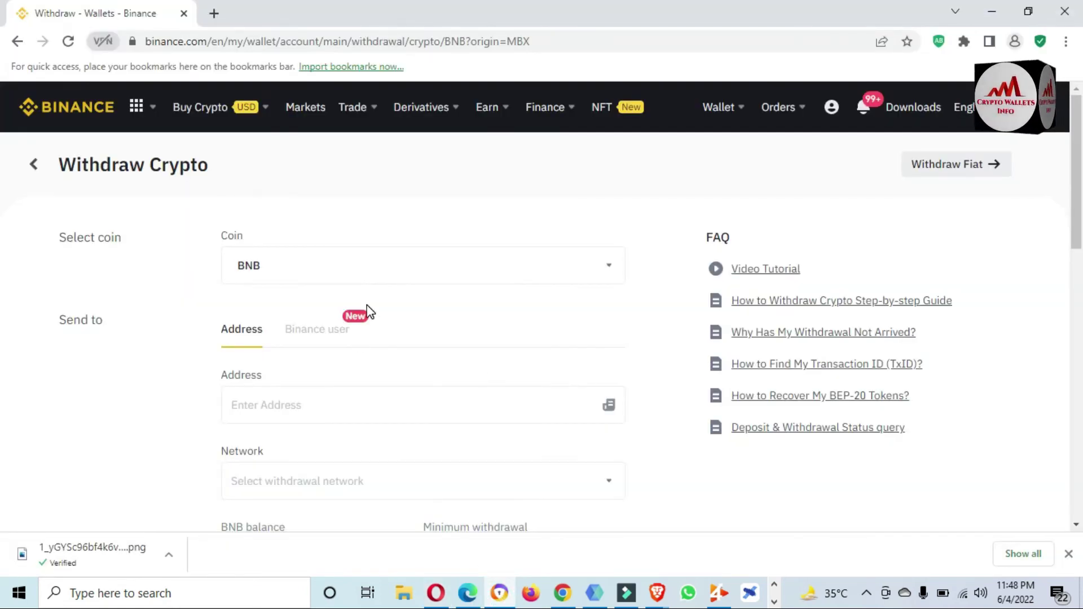
left_click_drag(1077, 175, 1076, 201)
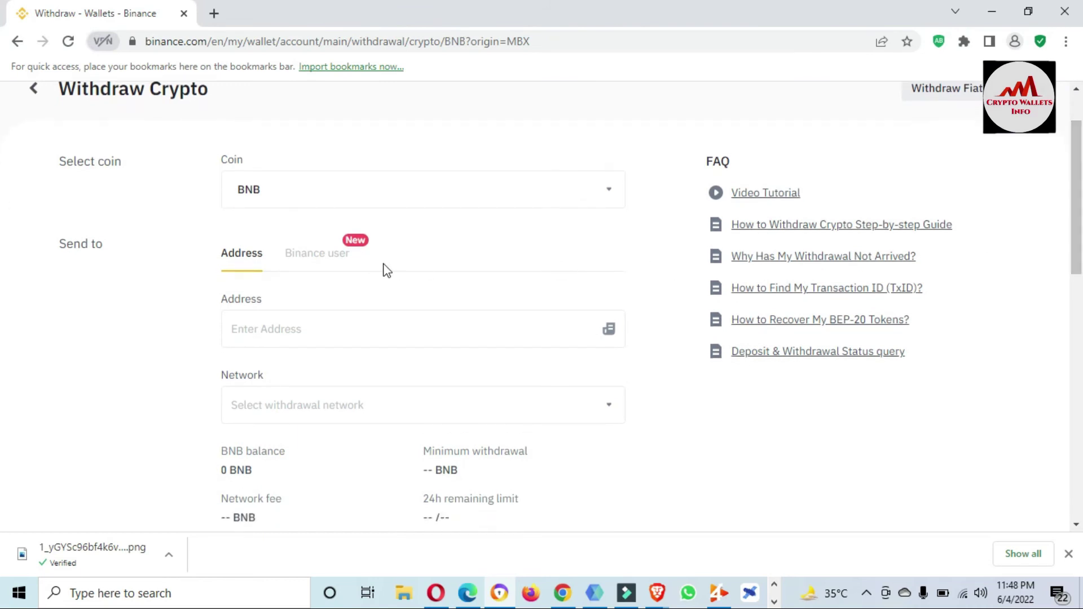
left_click(366, 318)
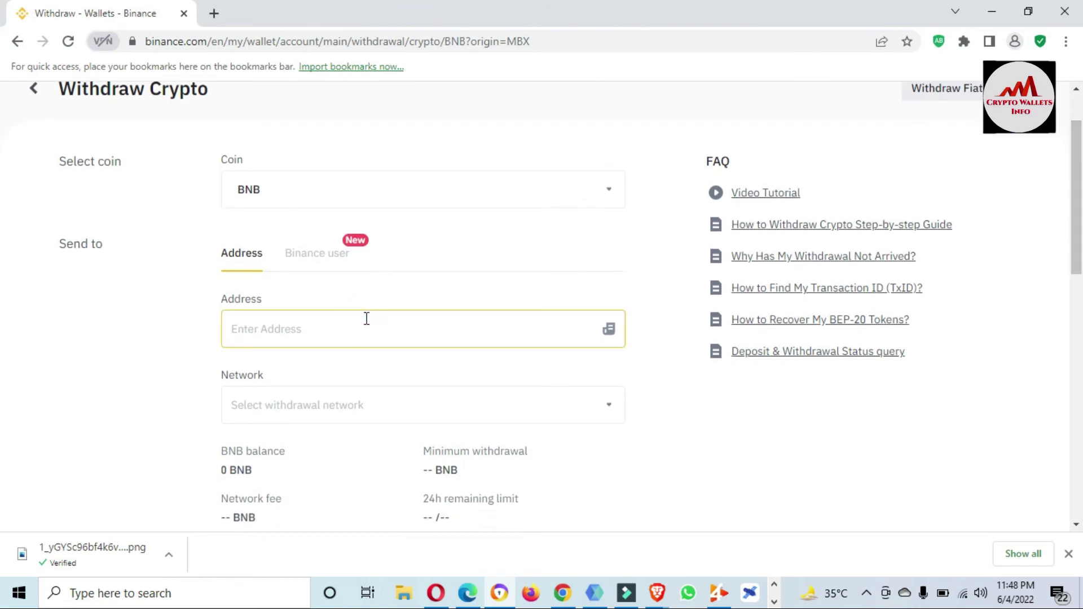
key("ctrl+v")
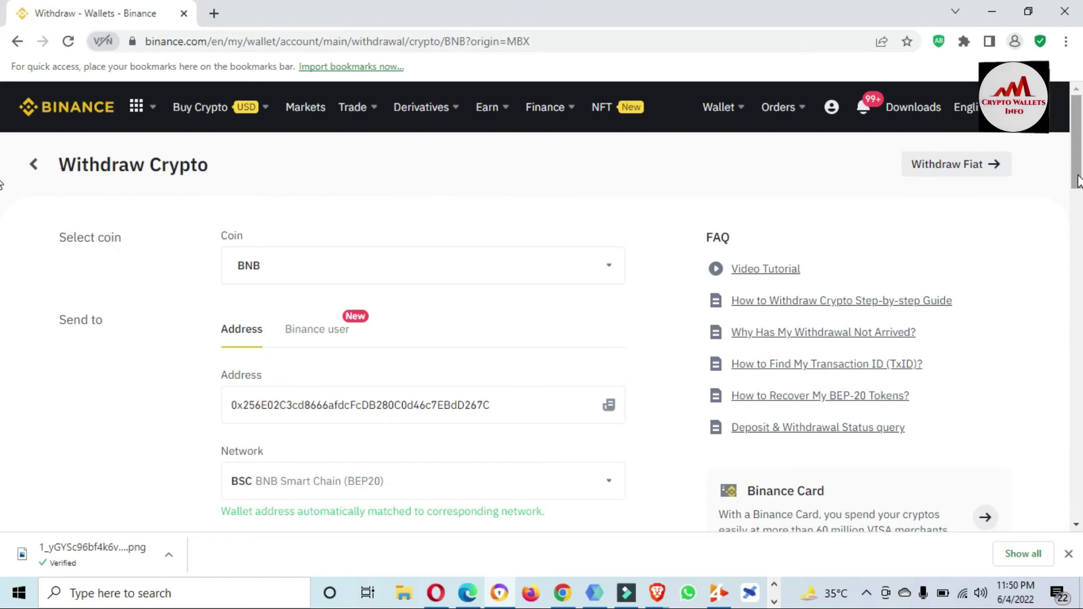
scroll(1079, 183, "down", 2)
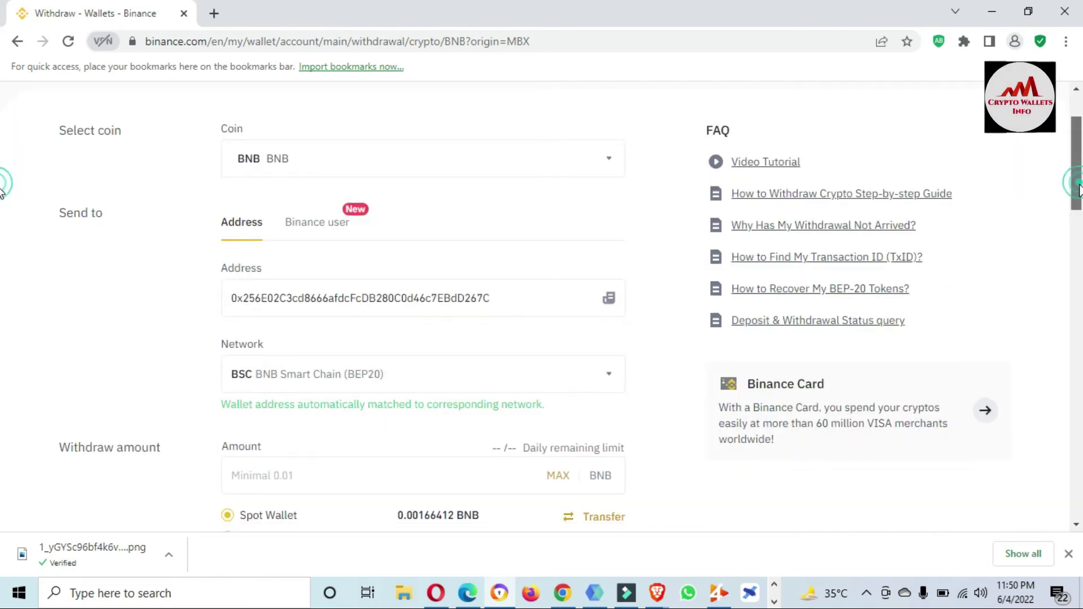
left_click_drag(1079, 189, 1079, 192)
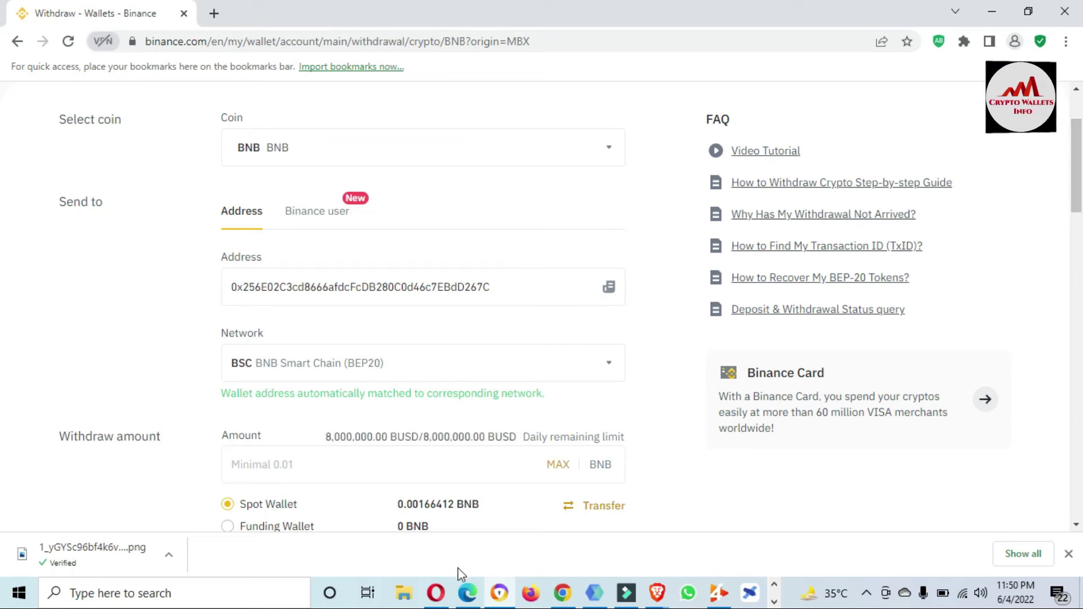
Check the active chain in TokenPocket, and select BSC BNB Smart Chain (BEP20) as the Binance withdrawal network, confirming that the address supports it.
left_click(435, 593)
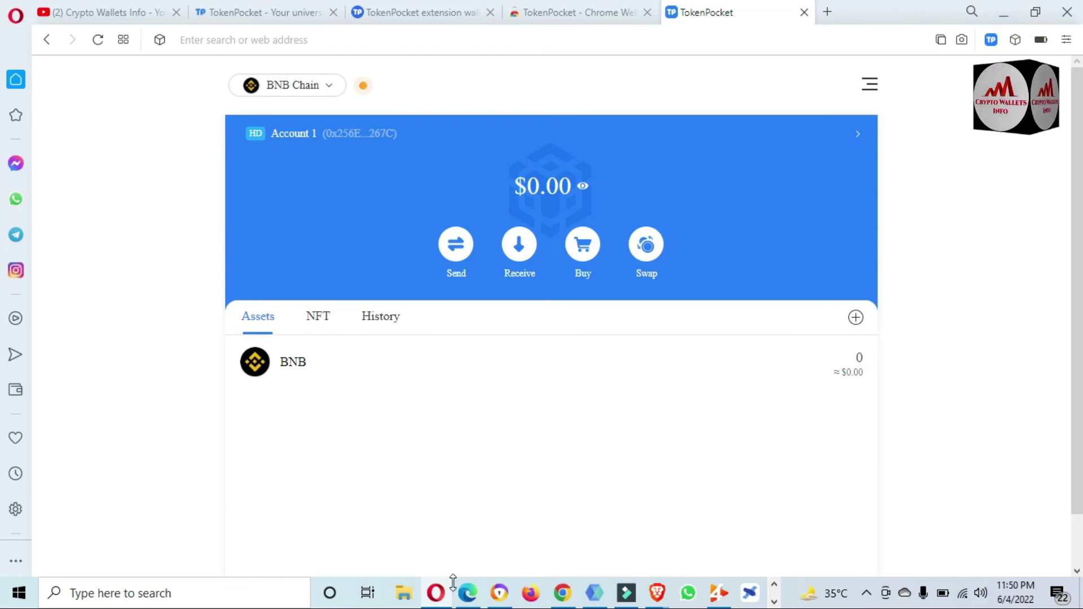
left_click(500, 593)
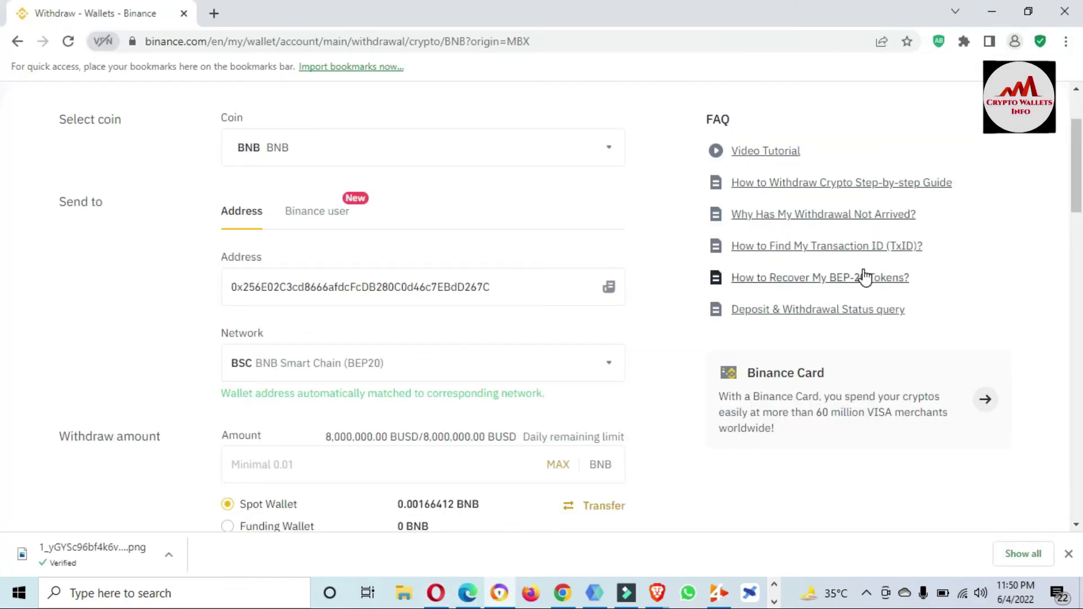
left_click_drag(1077, 191, 1078, 195)
scroll(3, 213, "down", 2)
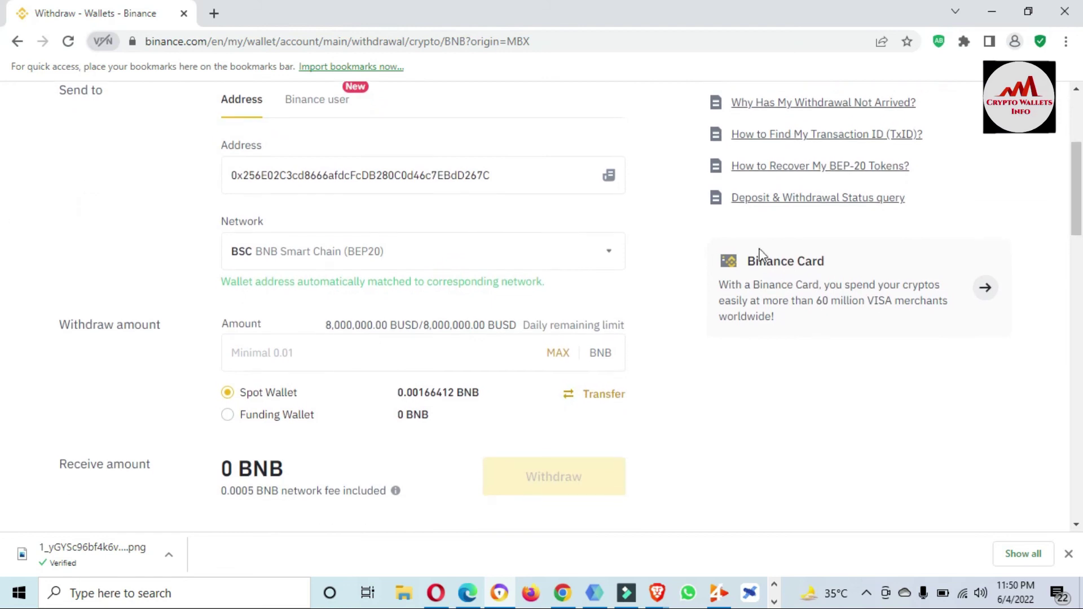
left_click(608, 258)
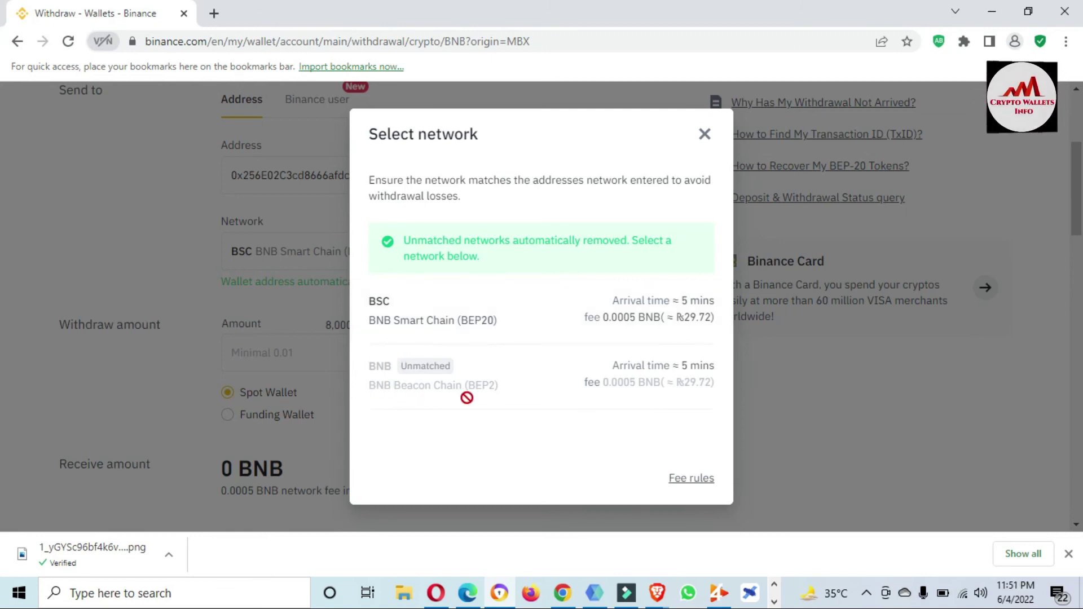
left_click(480, 320)
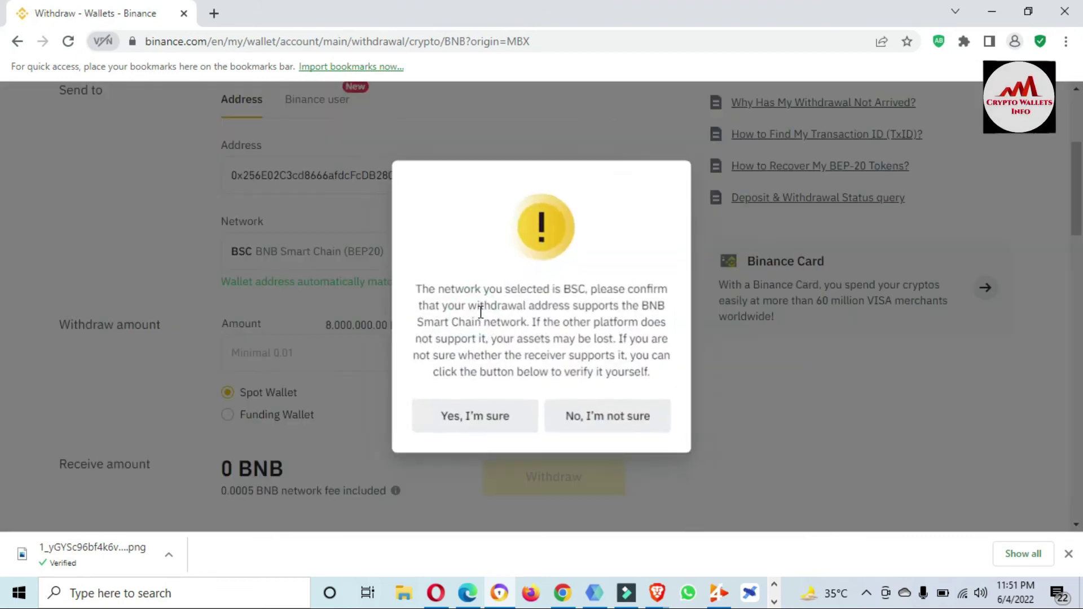
left_click(474, 417)
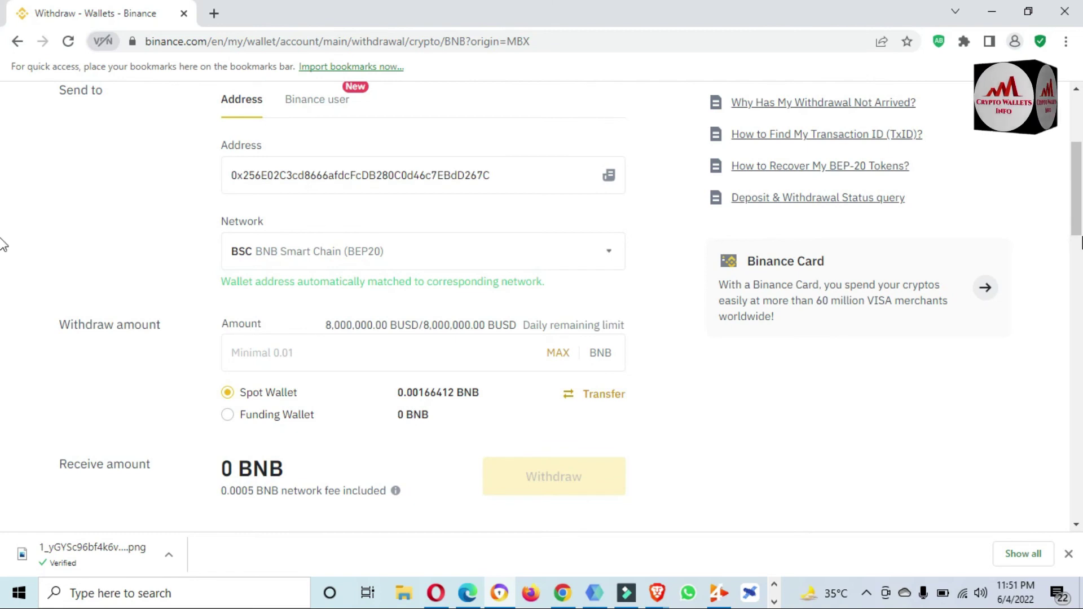
Enter a withdrawal amount of 0.01 BNB from the Spot Wallet.
scroll(1, 220, "down", 2)
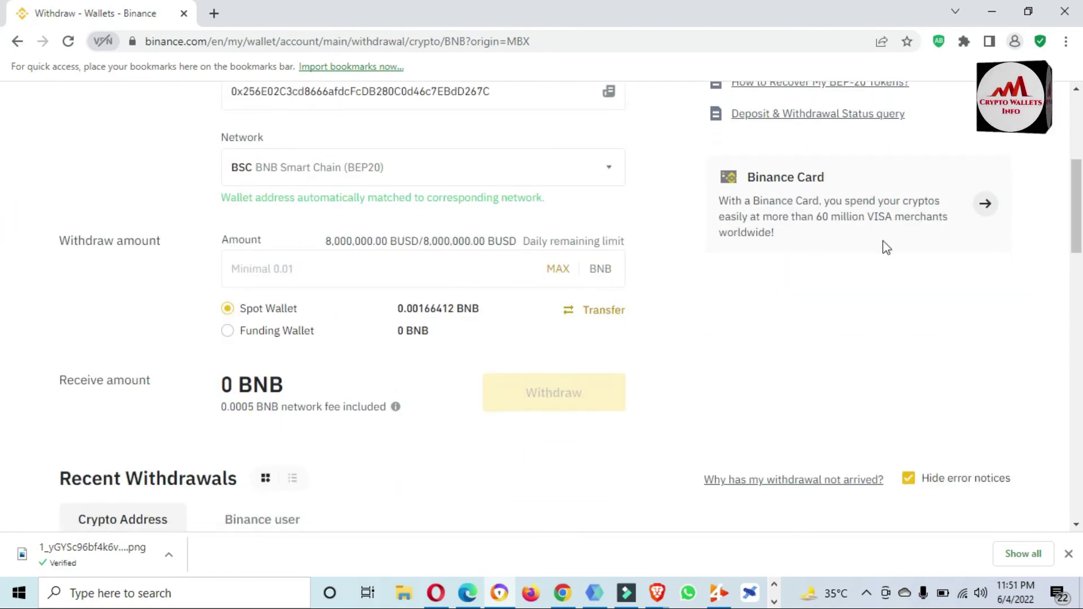
left_click(401, 269)
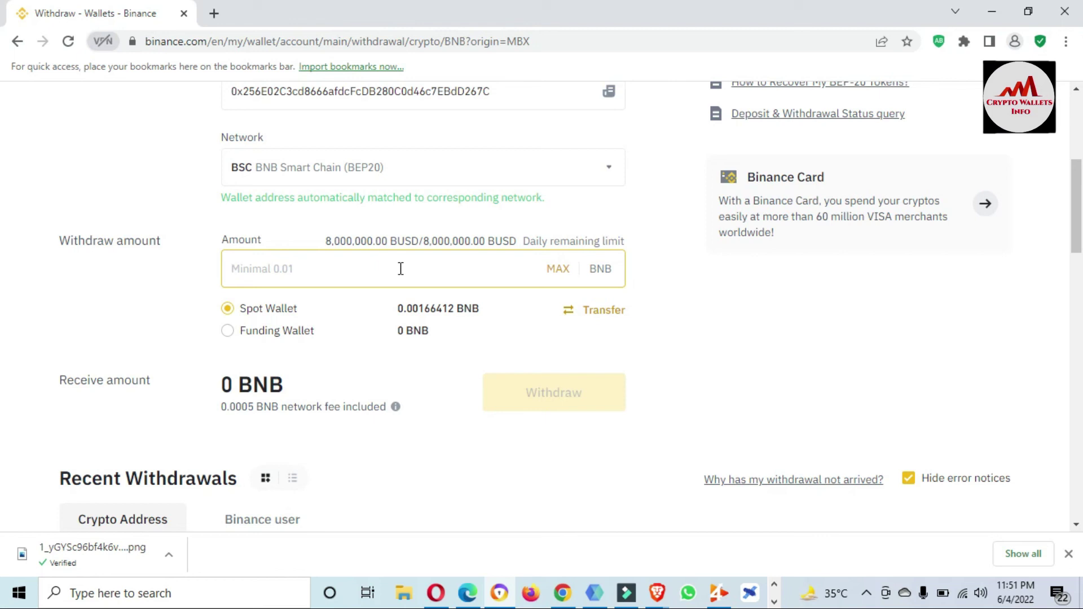
type("0.")
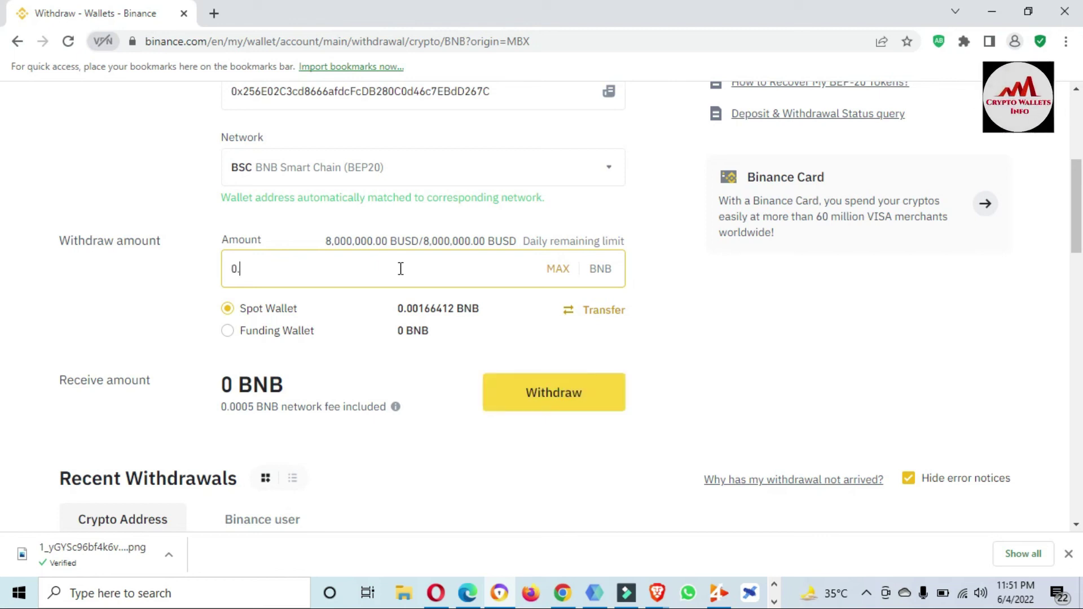
type("01")
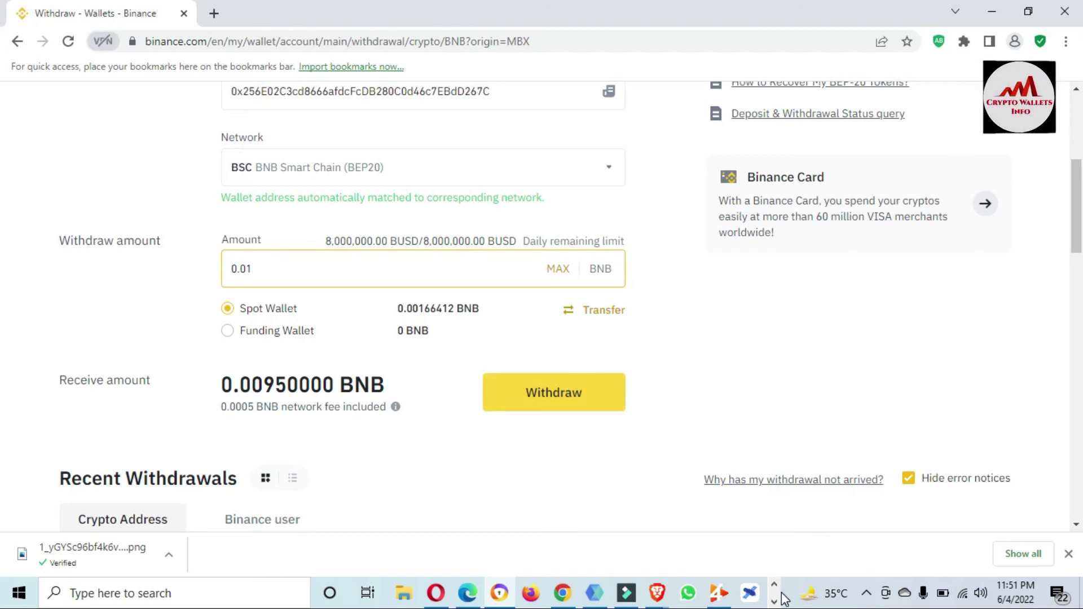
Switch back to TokenPocket in Opera and check the total balance of Account 1 on BNB Chain.
left_click(436, 593)
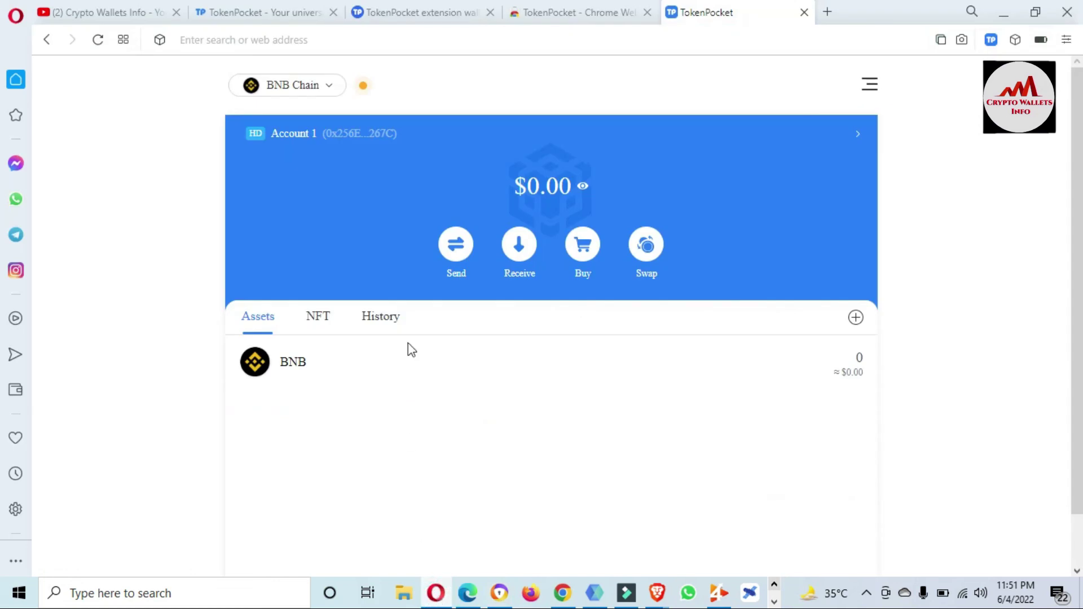
left_click(503, 183)
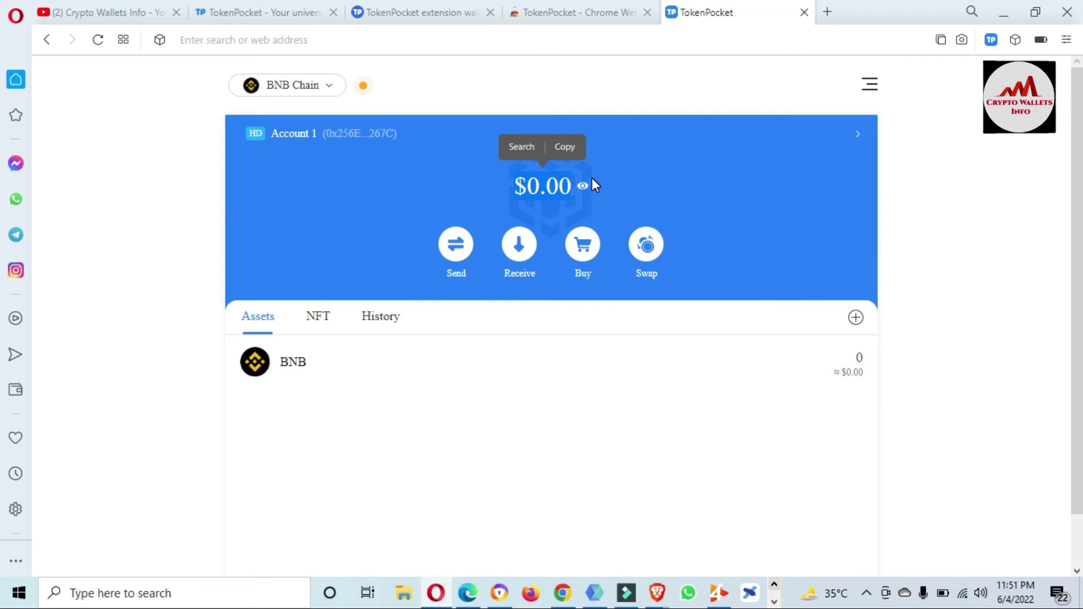
Open the Crypto Wallets Info YouTube channel page and look through its home content down to the recommended Urdu-language channel.
left_click(91, 12)
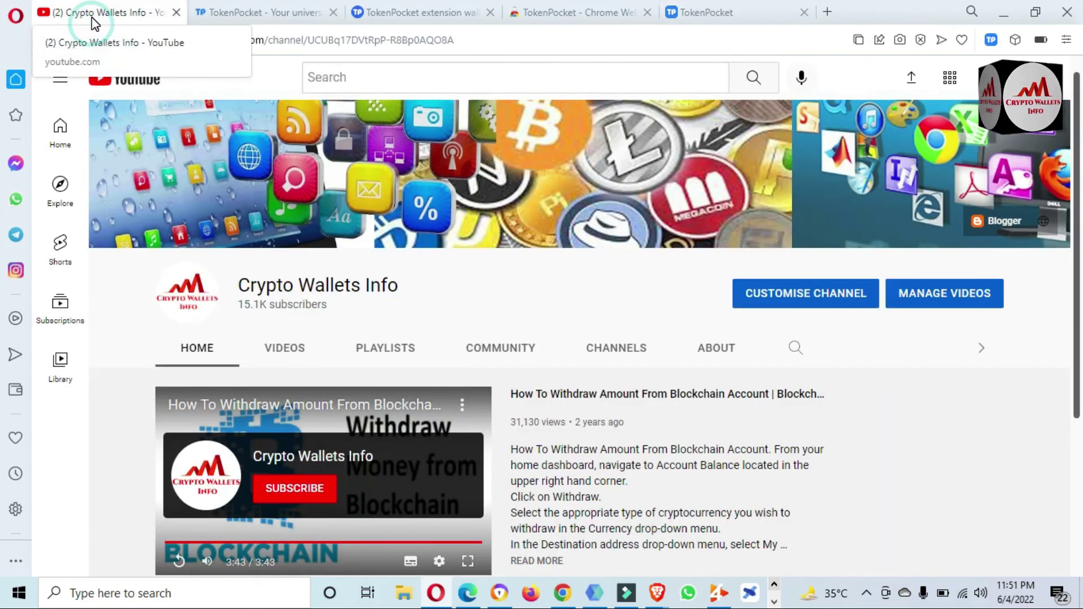
left_click(437, 287)
left_click_drag(409, 287, 242, 288)
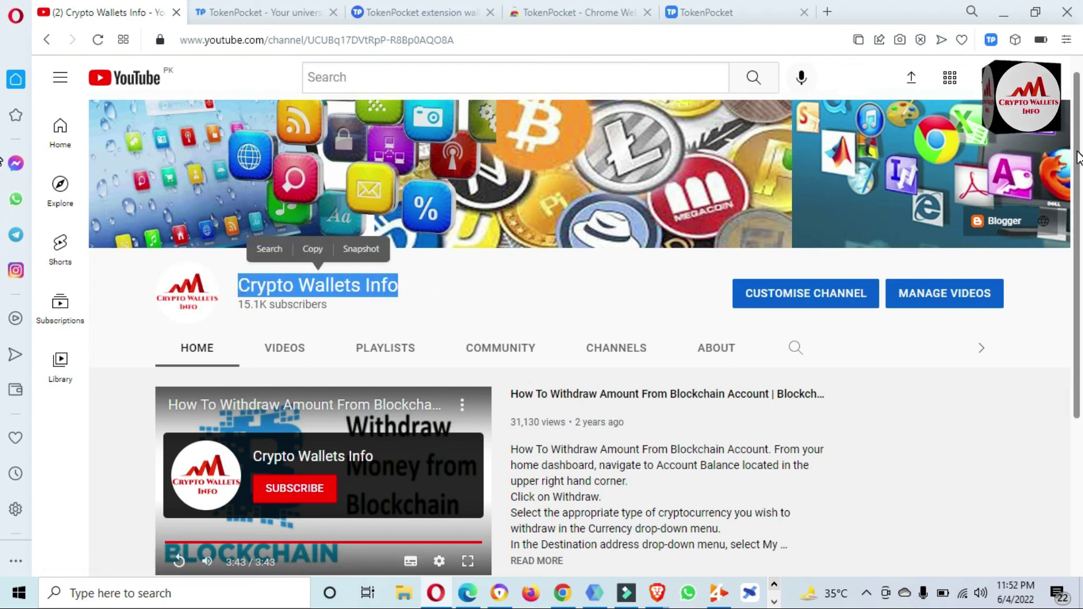
scroll(243, 288, "down", 3)
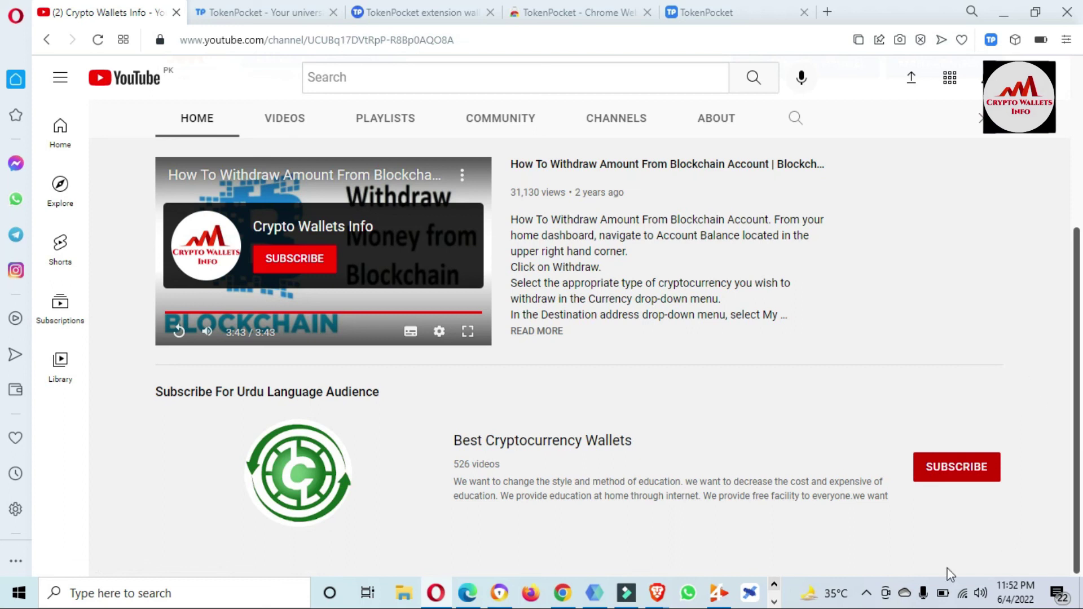
left_click(868, 593)
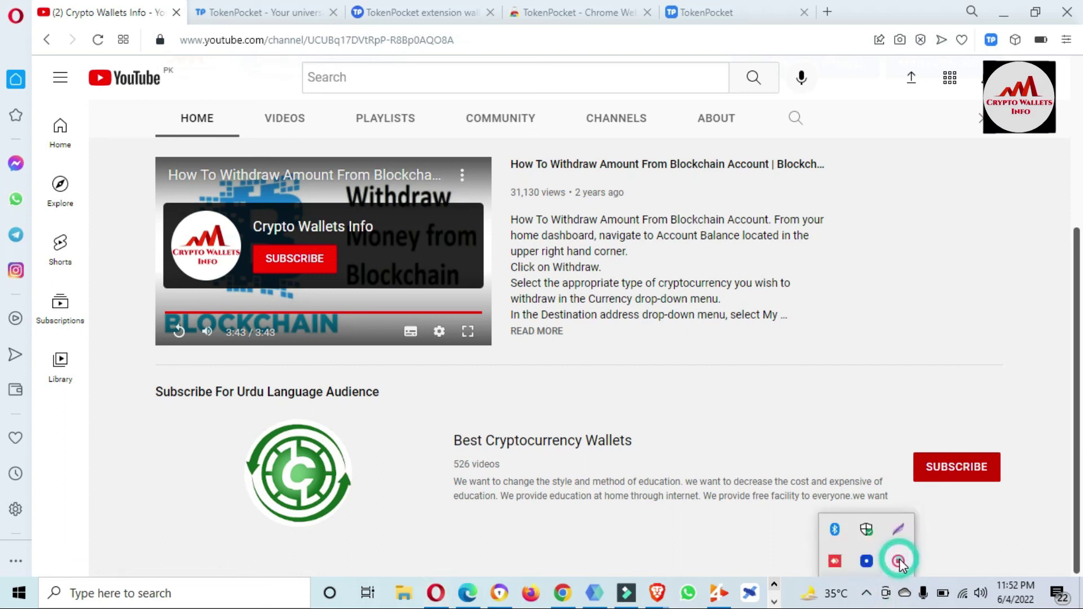